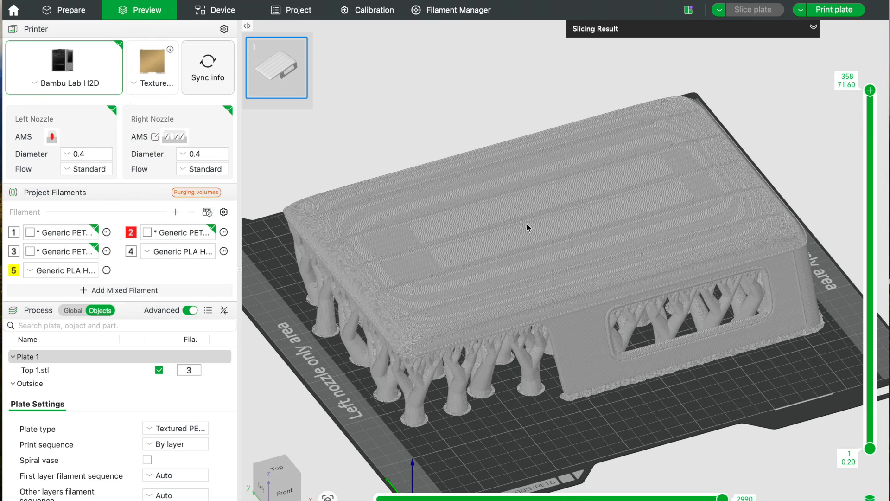
Examine the layer stepping on the flat-oriented part's top surface and show its slicing result.
scroll(528, 227, up, 6)
scroll(526, 226, up, 1)
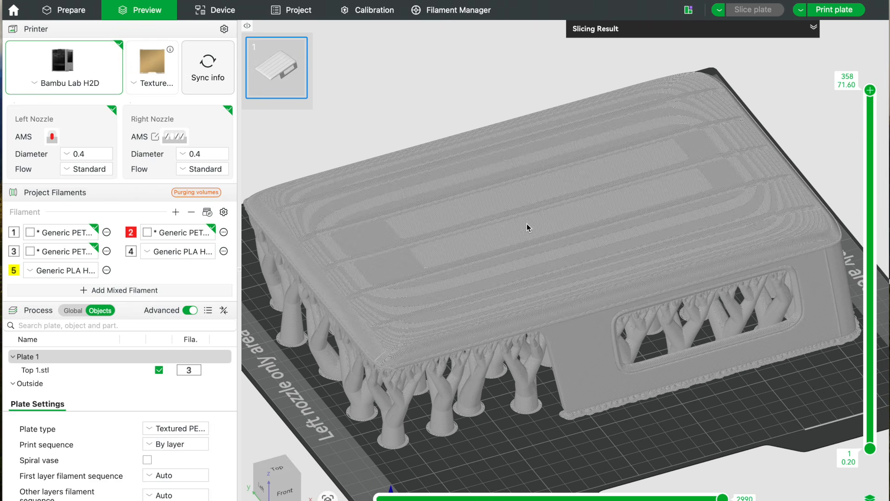
click(814, 27)
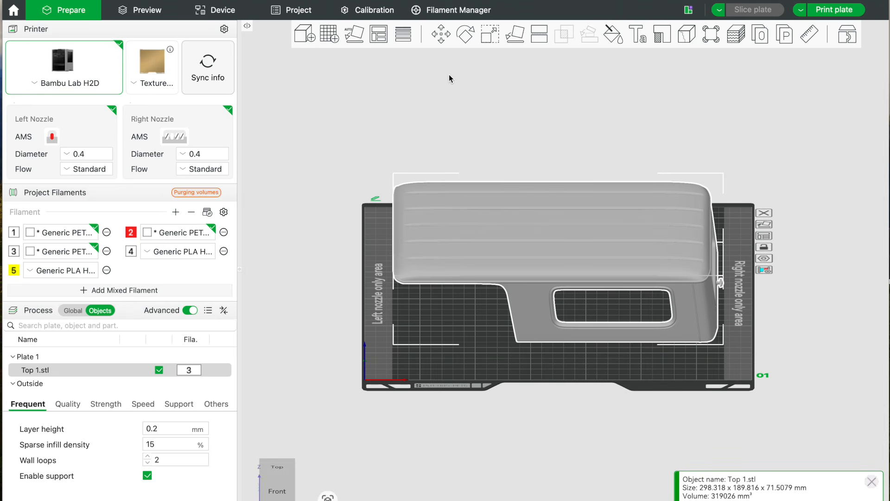
Rotate Top 1.stl about the Y axis to about 54.7 degrees so it stands tilted on the plate.
click(464, 35)
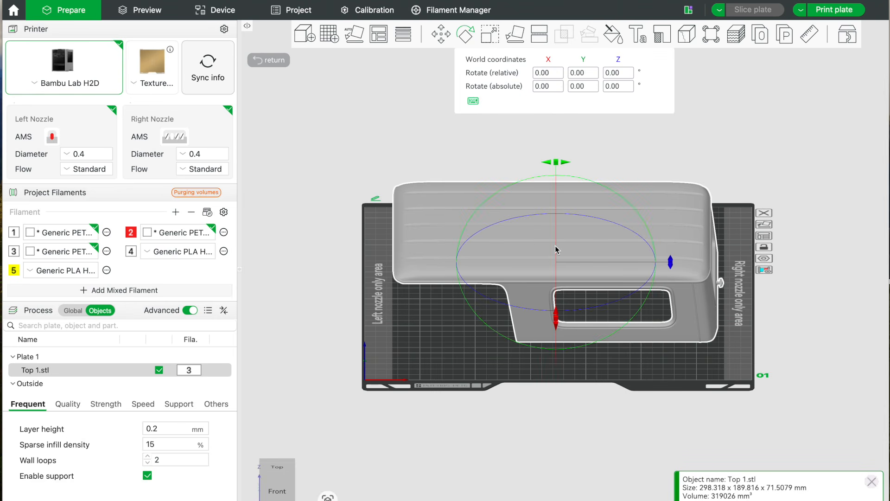
drag(317, 325, 316, 321)
drag(556, 150, 641, 202)
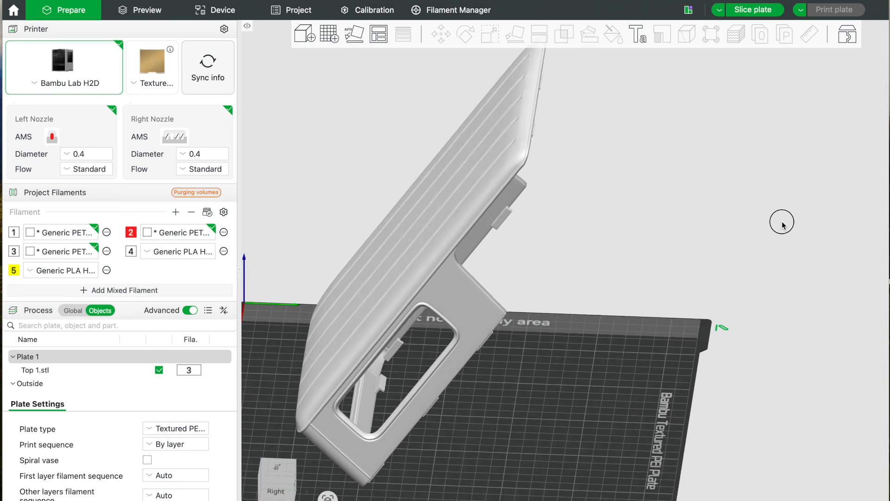
Slice the plate with the tilted part and check the filament use and print time in the slicing result.
scroll(782, 221, down, 5)
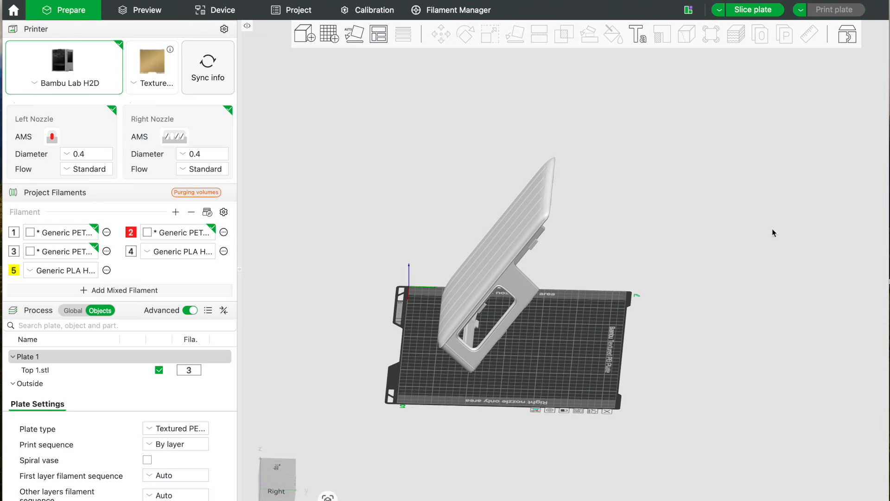
drag(742, 260, 705, 279)
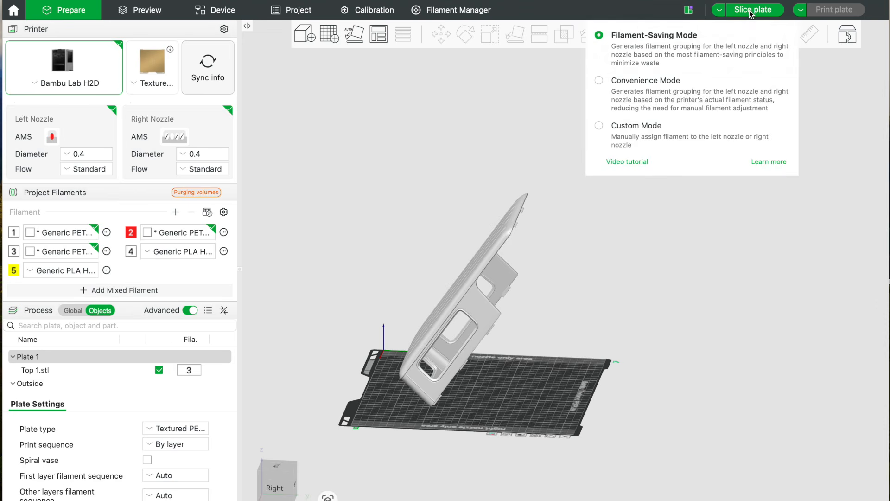
click(749, 10)
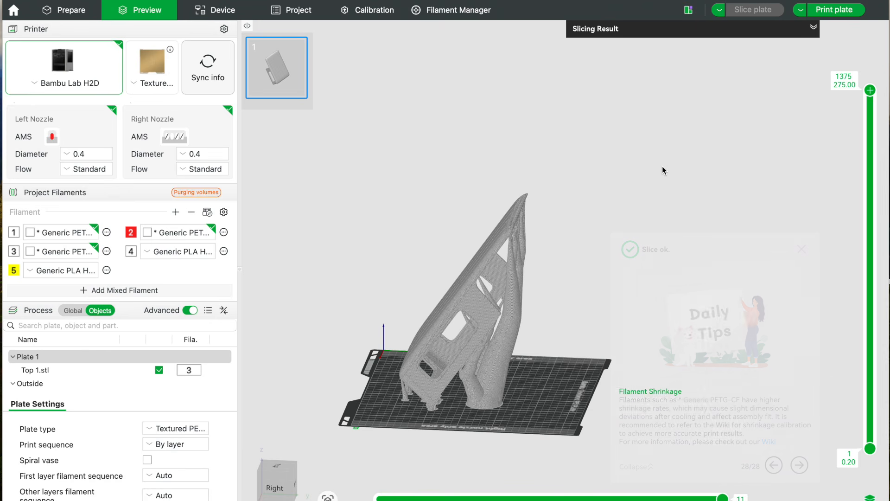
click(813, 27)
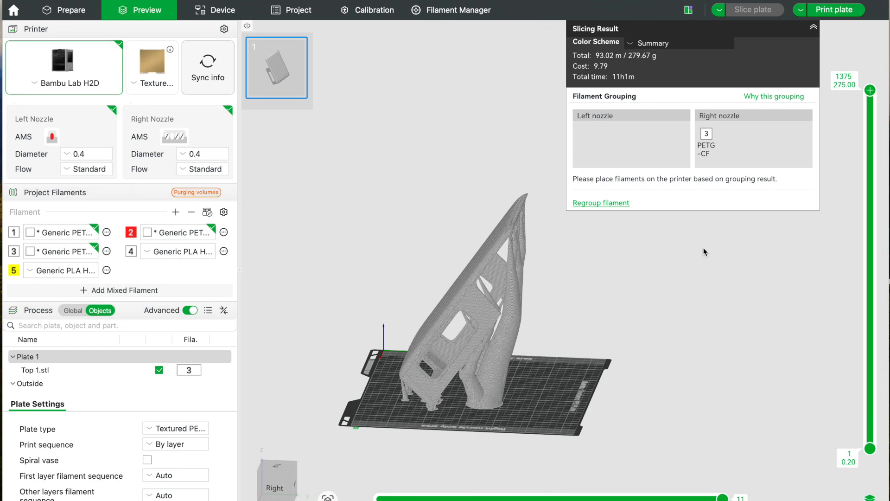
click(814, 28)
Examine the layer lines on the tilted part's ribbed top surface, its rounded edges and its corner in the sliced preview.
drag(732, 191, 733, 224)
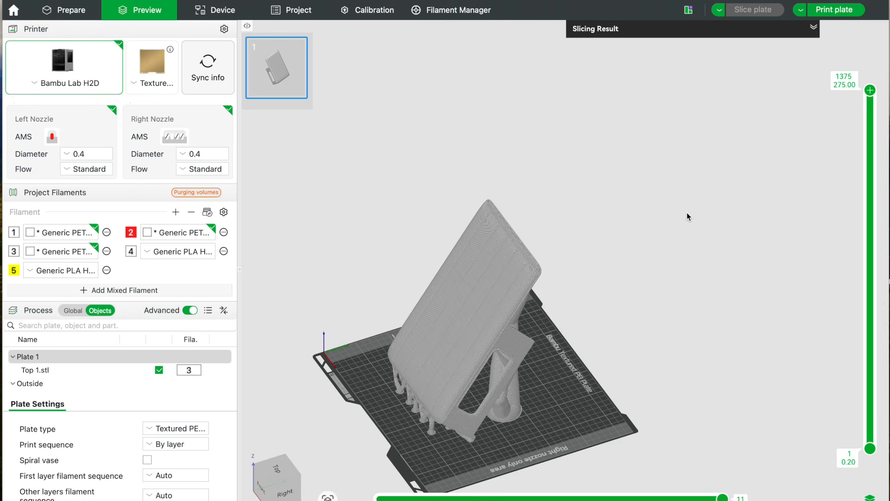
scroll(687, 216, up, 3)
scroll(686, 212, up, 5)
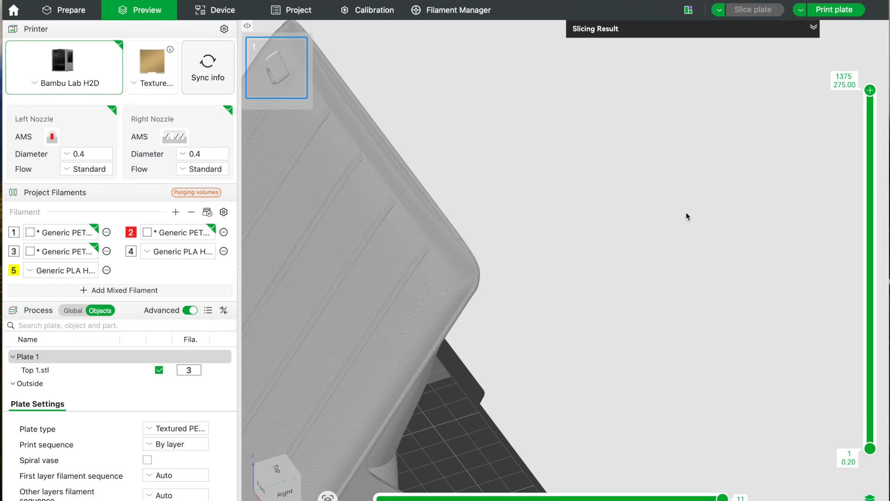
drag(634, 208, 723, 185)
scroll(606, 197, up, 3)
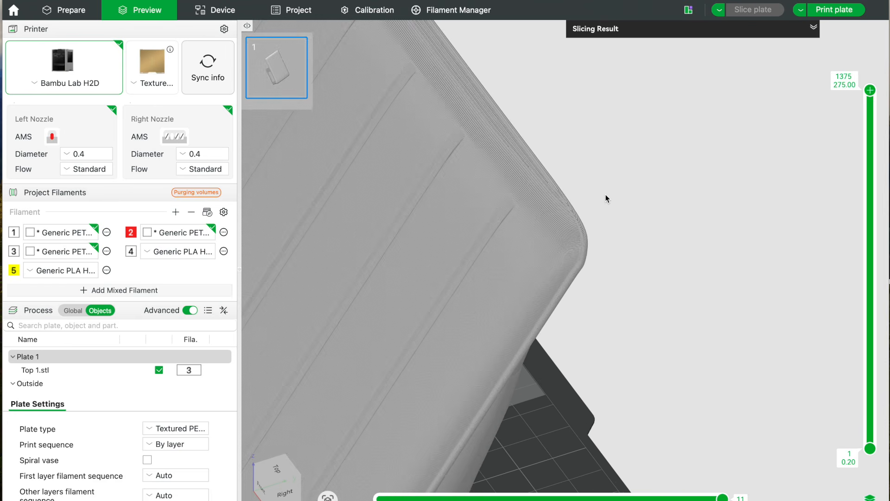
drag(687, 171, 710, 256)
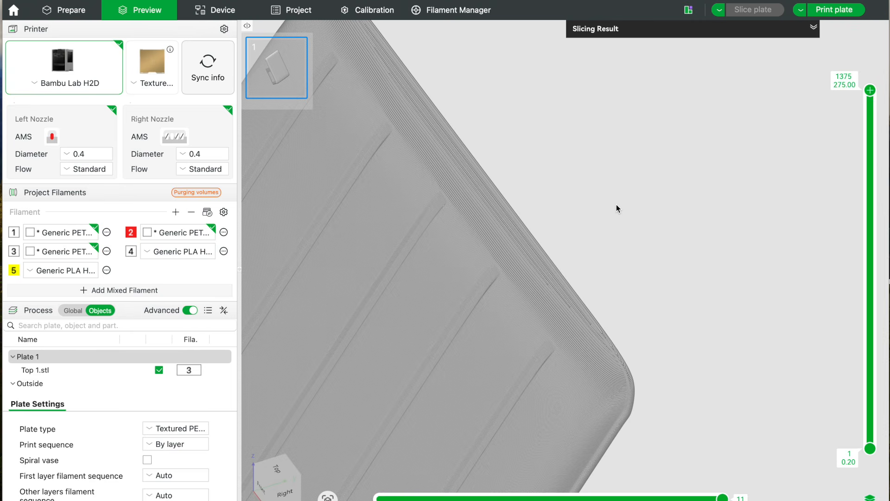
scroll(616, 204, down, 5)
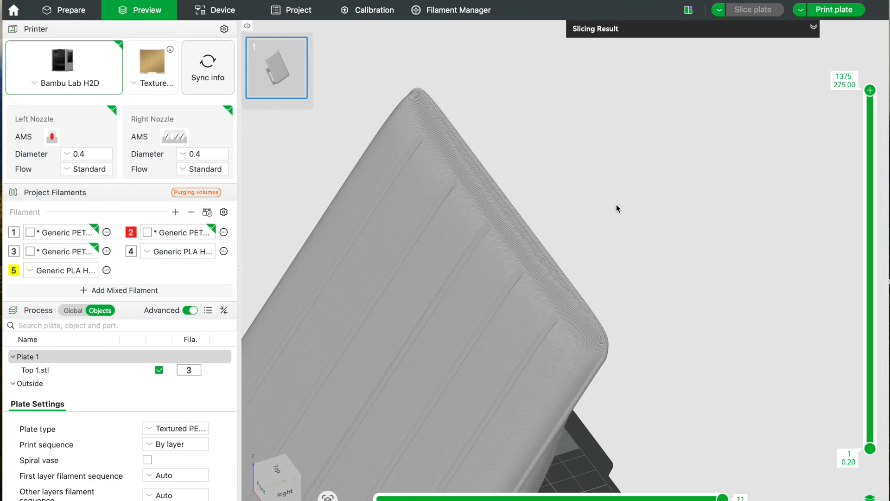
mouse_move(619, 218)
mouse_down()
mouse_move(624, 206)
mouse_move(589, 210)
mouse_move(642, 213)
mouse_move(617, 218)
mouse_up()
scroll(671, 216, down, 10)
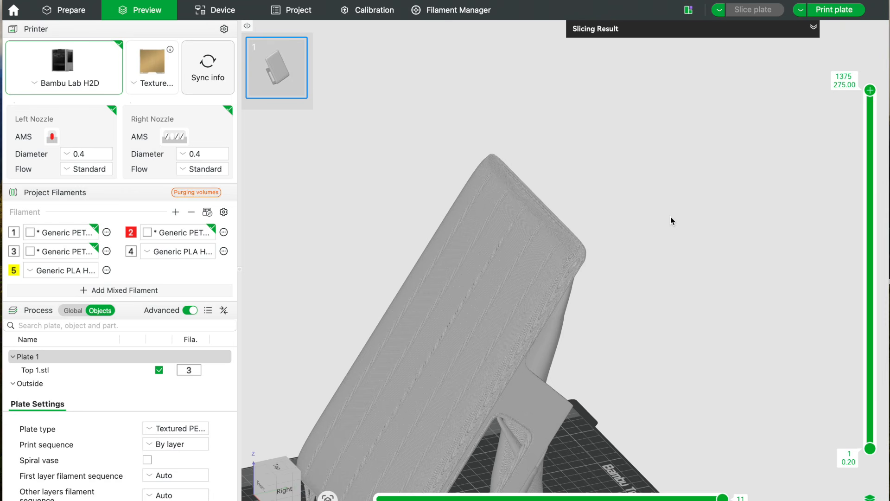
mouse_move(671, 218)
mouse_down()
mouse_move(658, 213)
mouse_move(675, 221)
mouse_up()
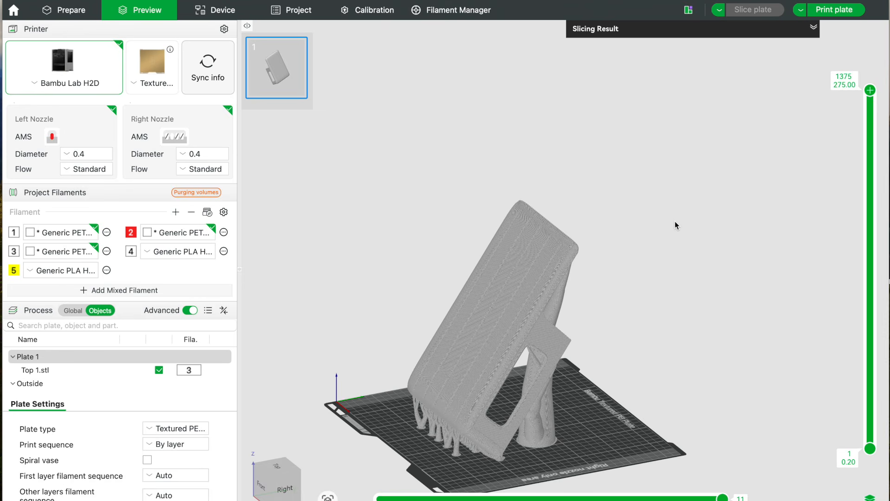
scroll(647, 223, up, 10)
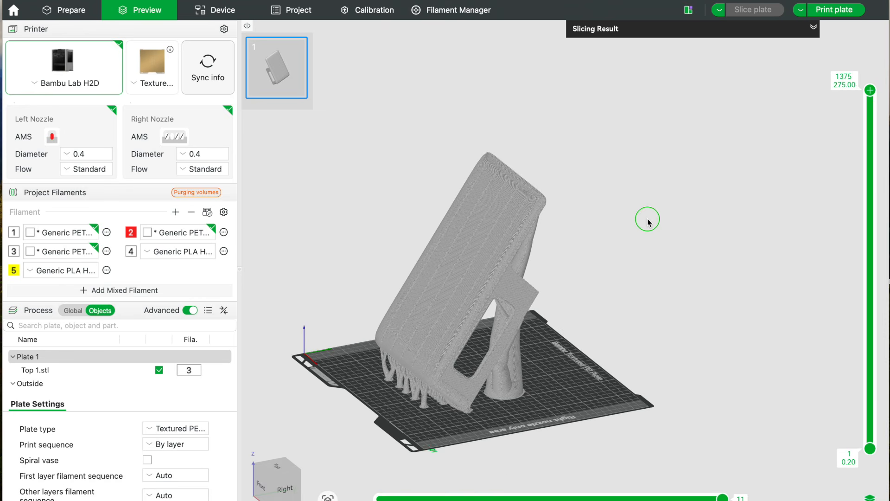
scroll(646, 223, up, 1)
right_drag(645, 220, 676, 263)
right_drag(657, 226, 677, 240)
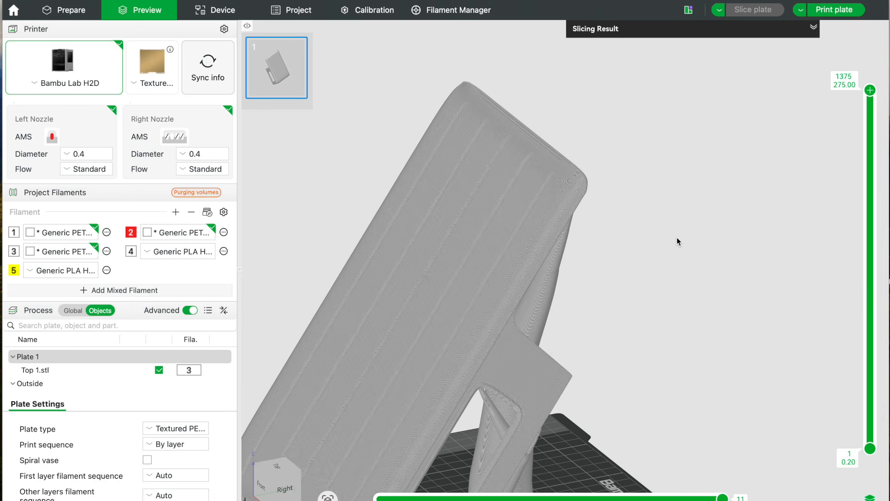
scroll(651, 236, up, 4)
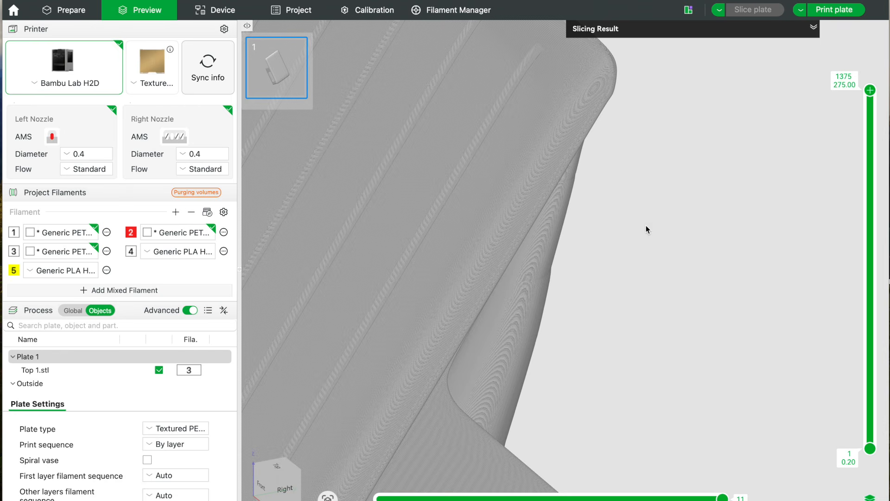
right_drag(649, 224, 700, 311)
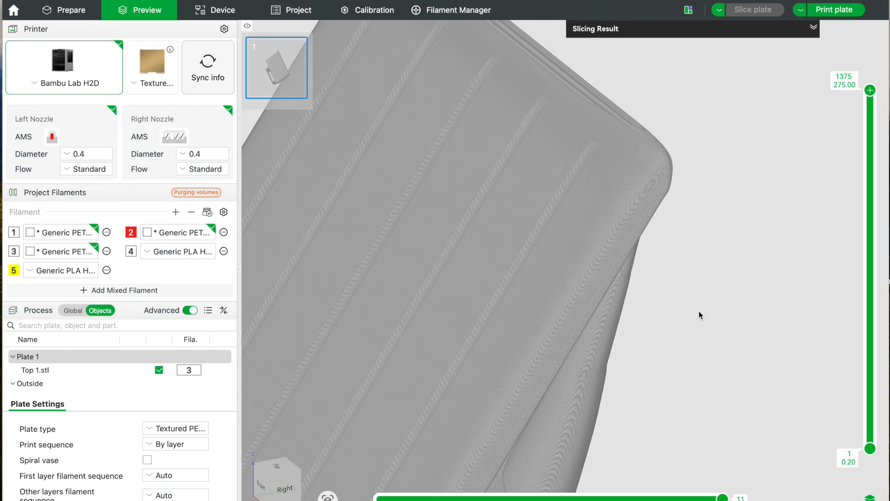
scroll(699, 310, down, 5)
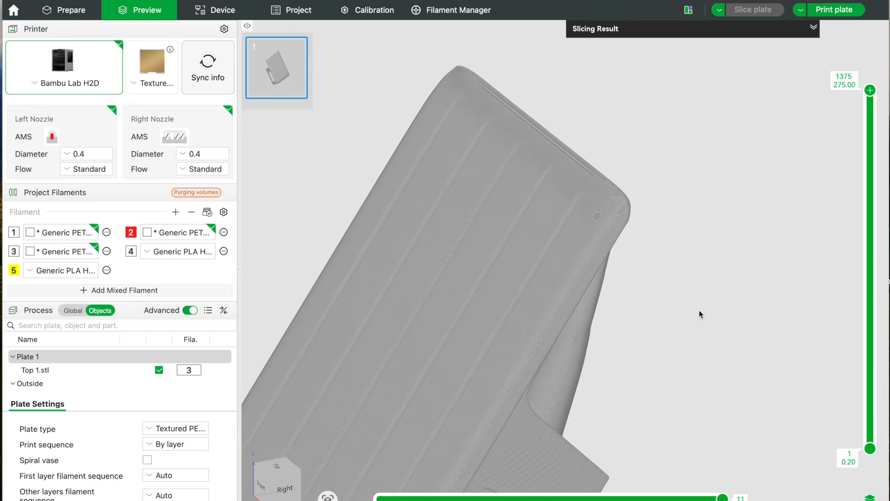
scroll(700, 313, down, 2)
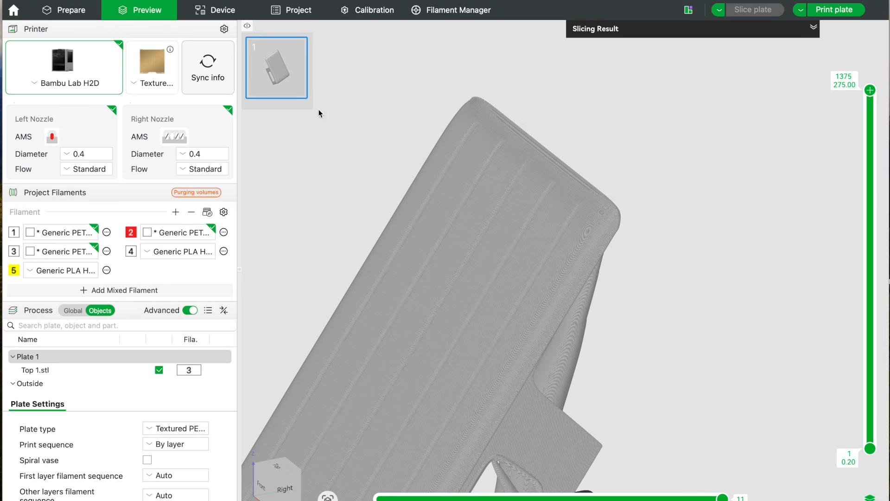
Apply adaptive variable layer heights to Top 1.stl with a quality/speed value of 0.50.
click(73, 11)
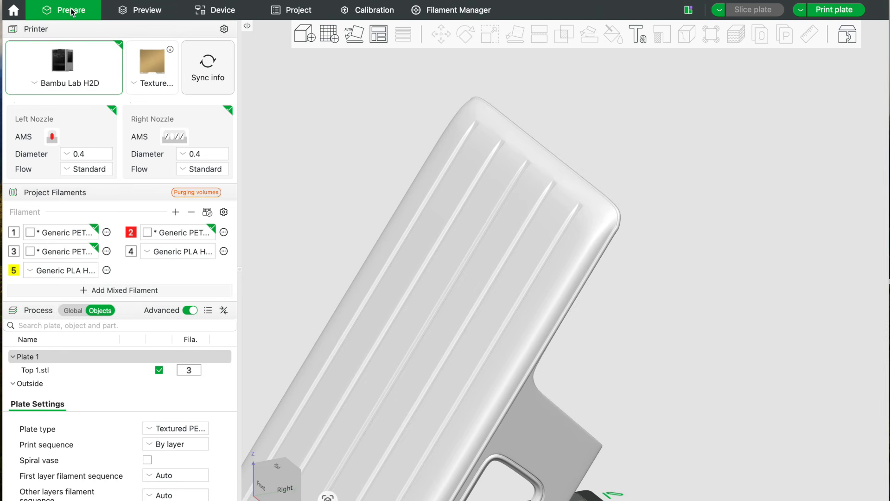
click(468, 151)
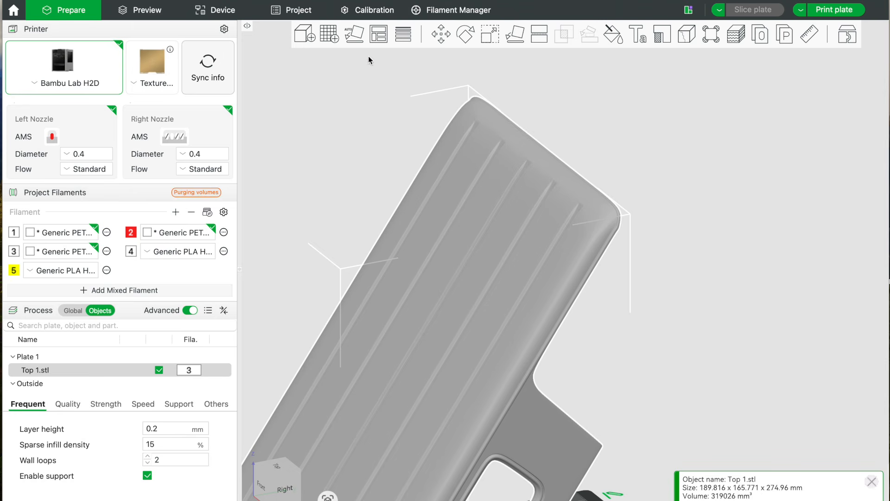
click(404, 38)
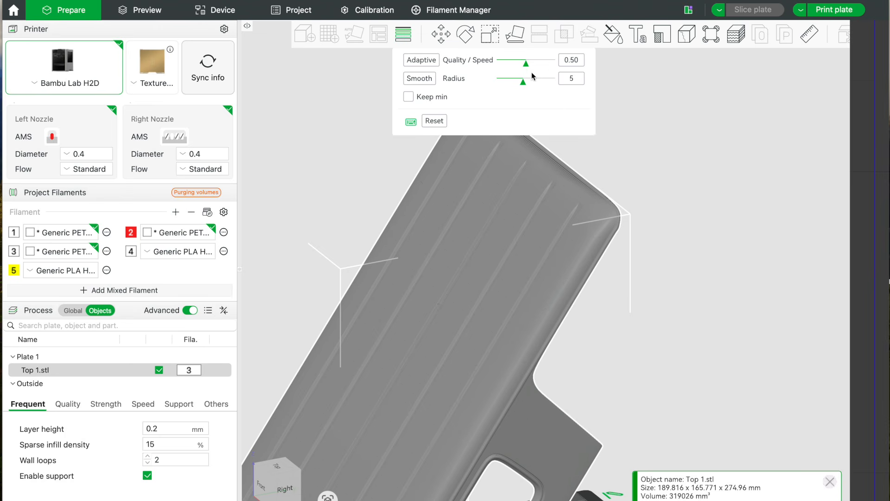
click(419, 59)
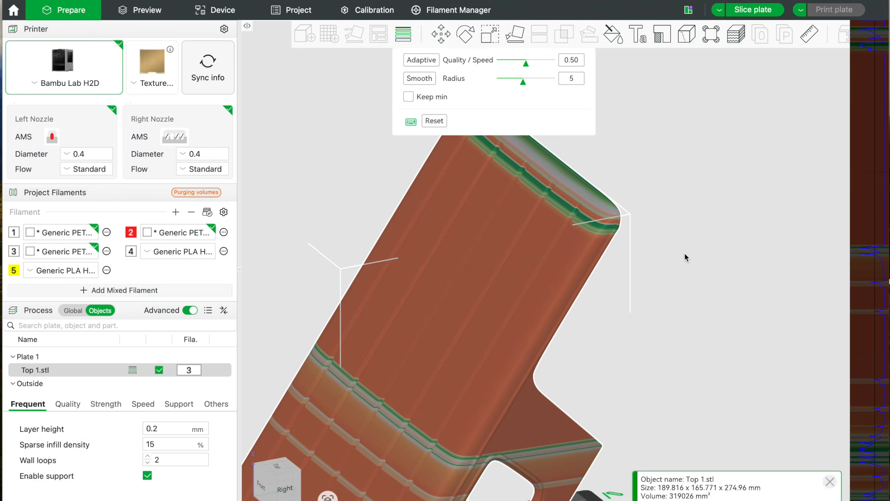
Slice the plate again using the adaptive layer heights.
scroll(689, 252, down, 3)
drag(721, 277, 709, 299)
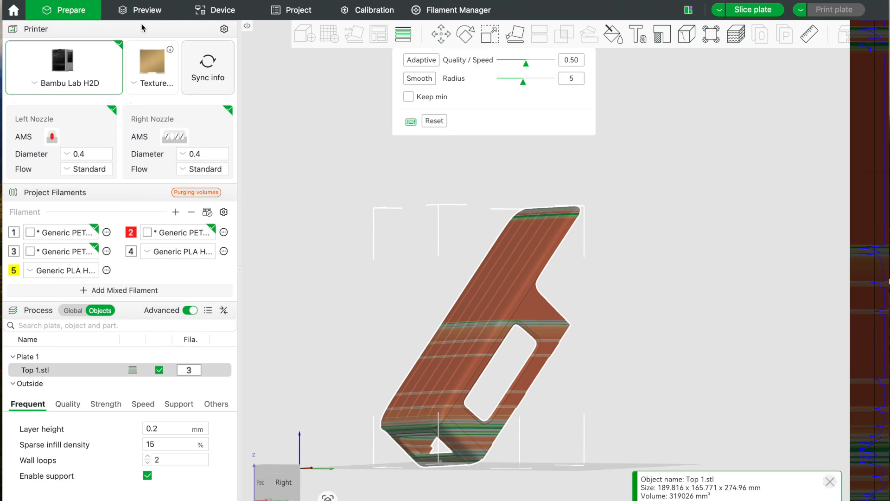
click(760, 10)
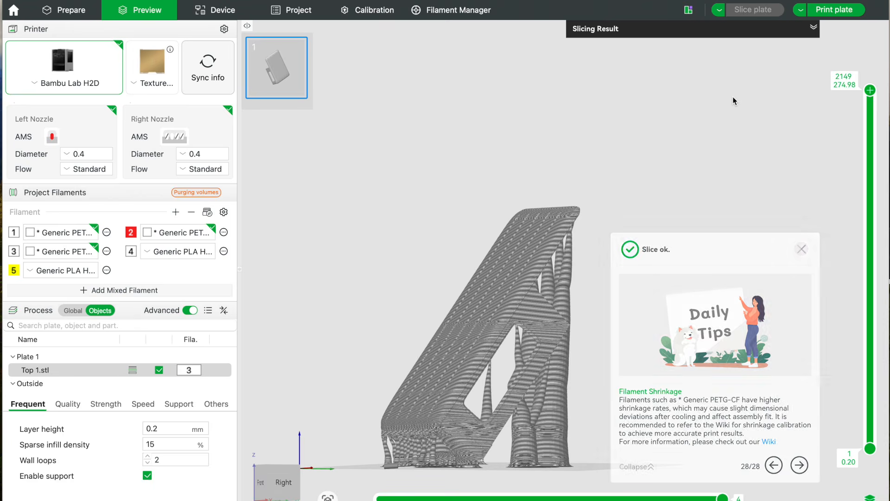
Examine how the adaptive layers affect the ribbed surface, the window area, the supports and the part's upper rounded edge.
drag(712, 121, 718, 129)
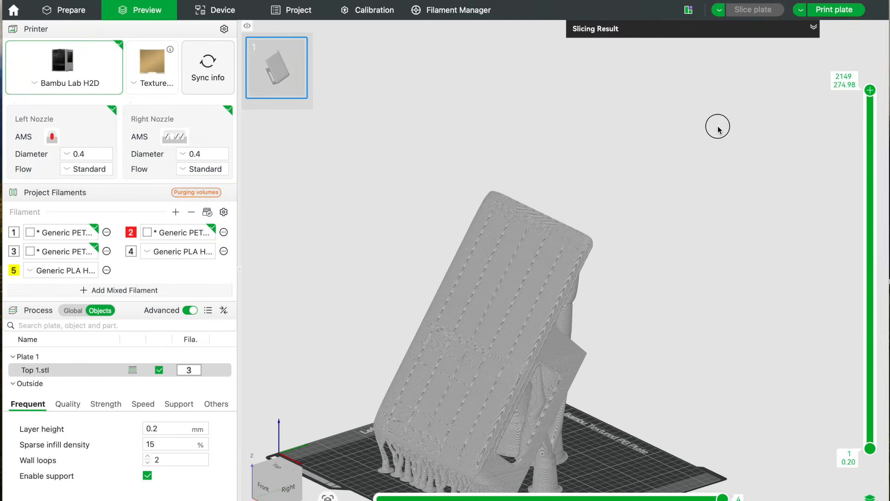
scroll(703, 138, up, 10)
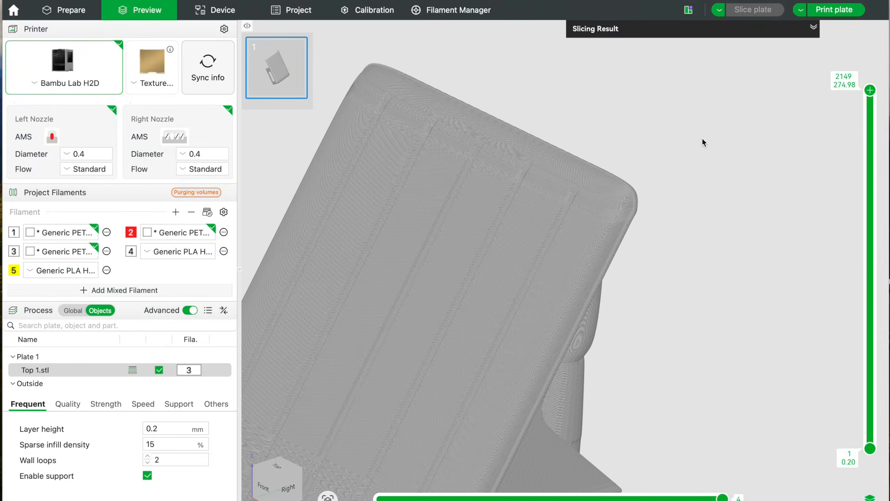
drag(702, 155, 719, 89)
mouse_move(736, 180)
mouse_down()
mouse_move(733, 167)
mouse_move(739, 177)
mouse_up()
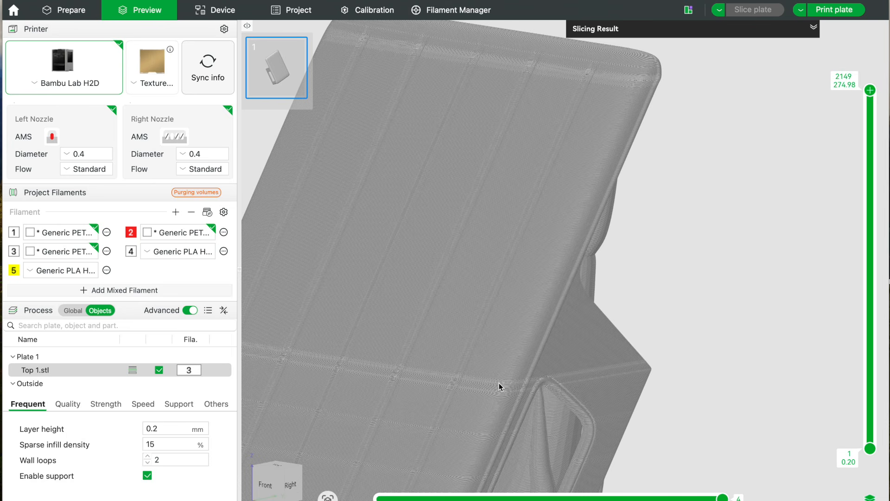
drag(738, 377, 770, 355)
scroll(770, 351, down, 5)
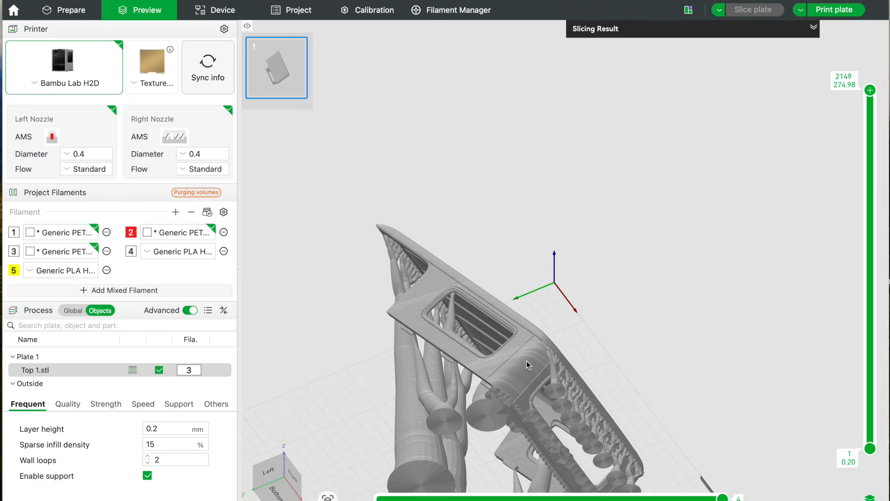
drag(718, 314, 676, 346)
scroll(575, 249, up, 8)
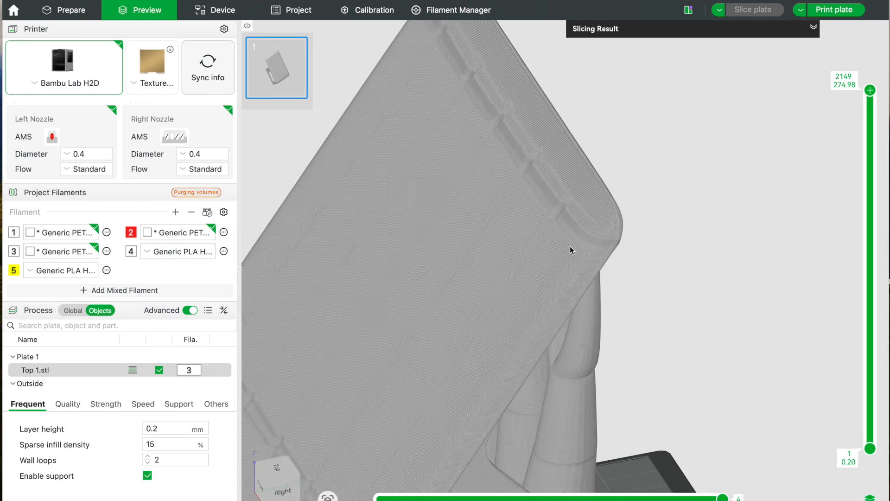
middle_drag(709, 188, 717, 278)
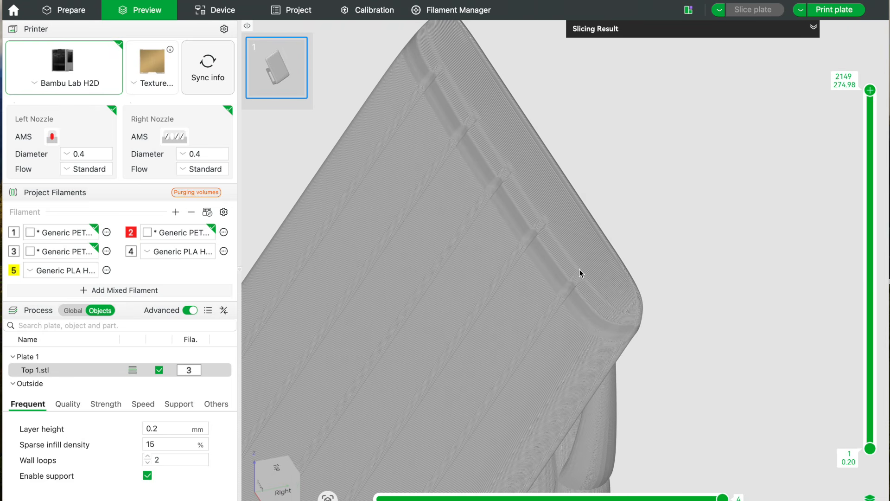
scroll(547, 241, up, 3)
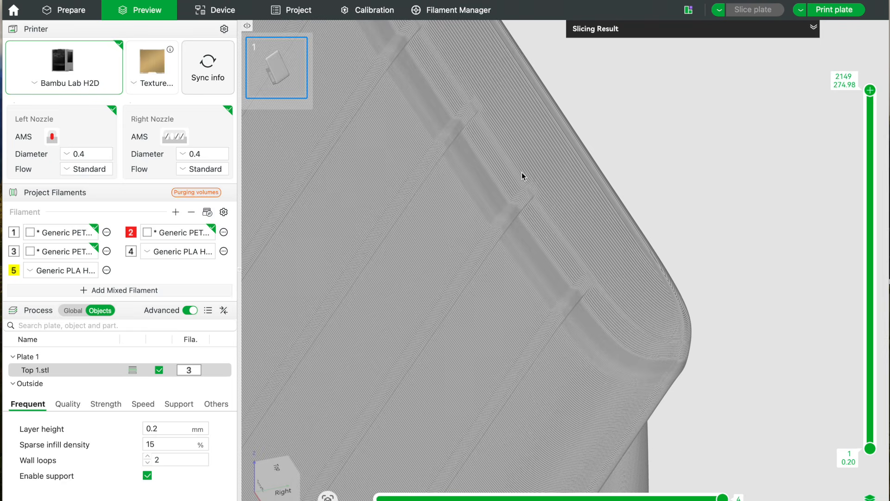
scroll(734, 190, down, 4)
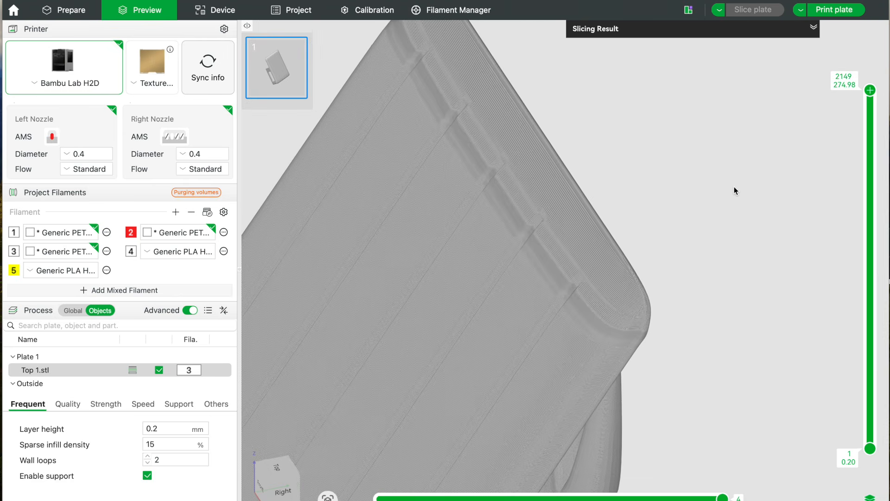
Expand the slicing result and check the filament use, cost and total print time for the adaptive layers.
scroll(734, 191, down, 1)
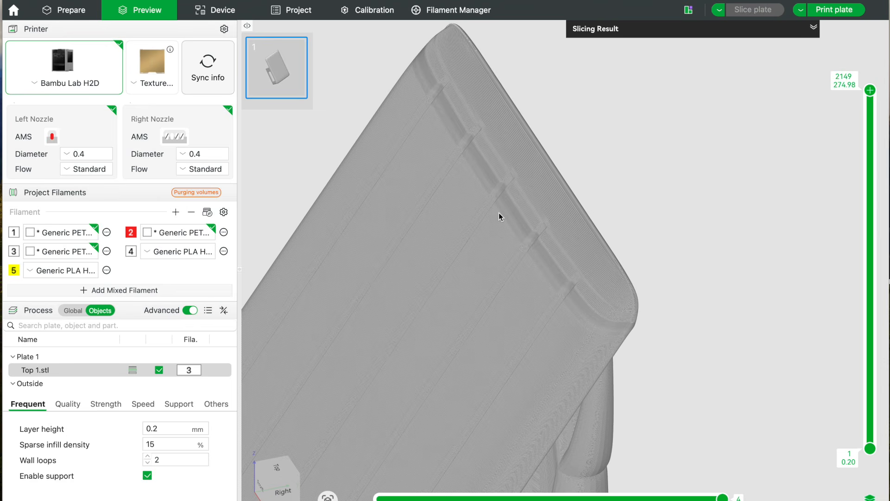
click(814, 27)
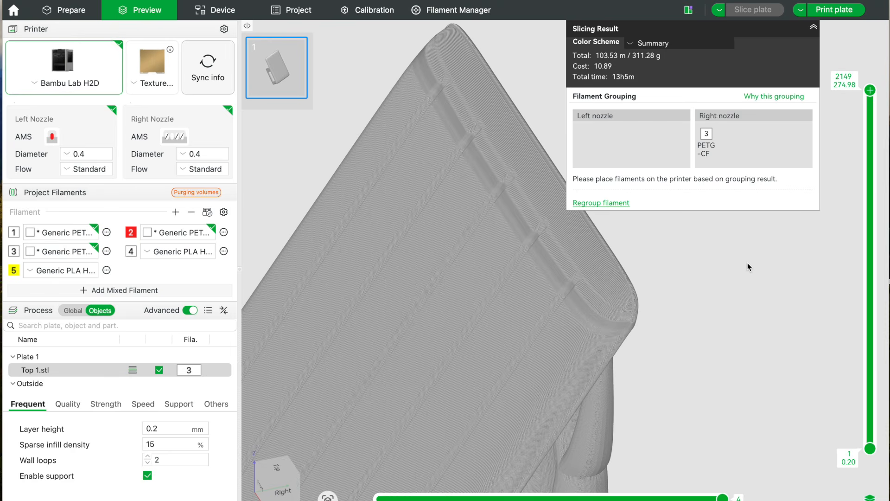
scroll(747, 263, down, 10)
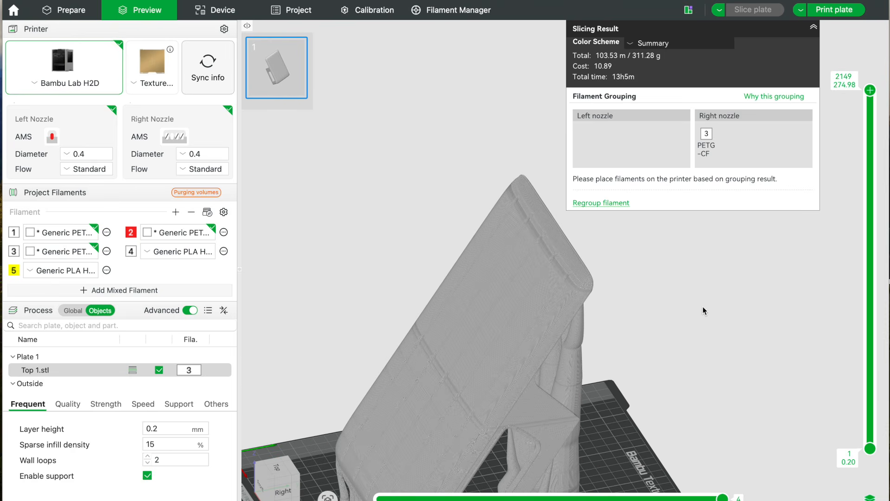
Manually reduce the variable layer height to 0.08 mm along the top end of Top 1.stl.
click(72, 12)
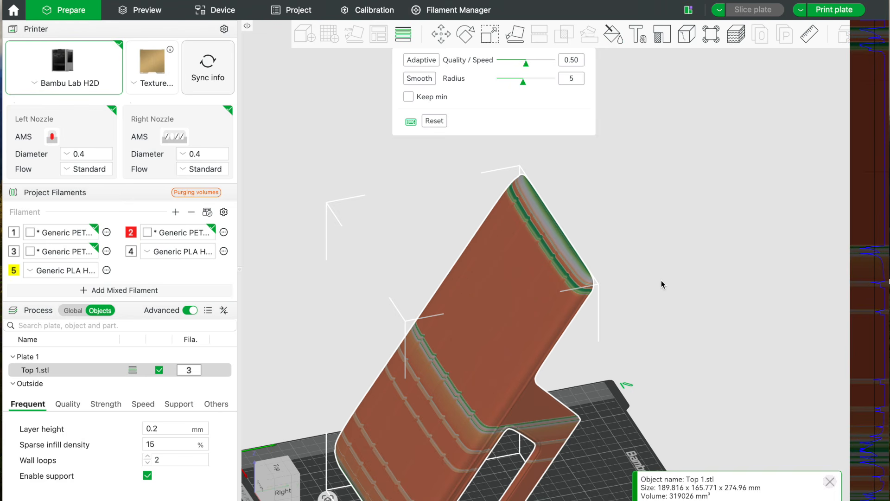
scroll(664, 288, up, 3)
scroll(664, 288, down, 1)
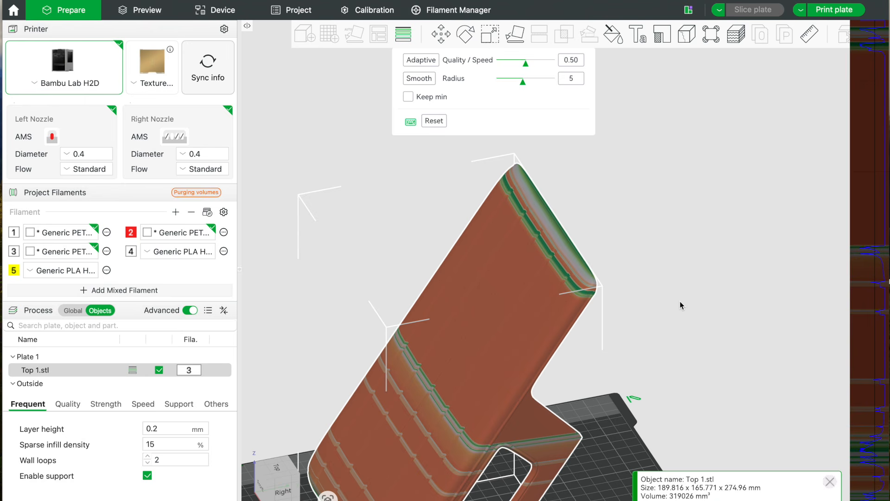
right_drag(680, 302, 679, 290)
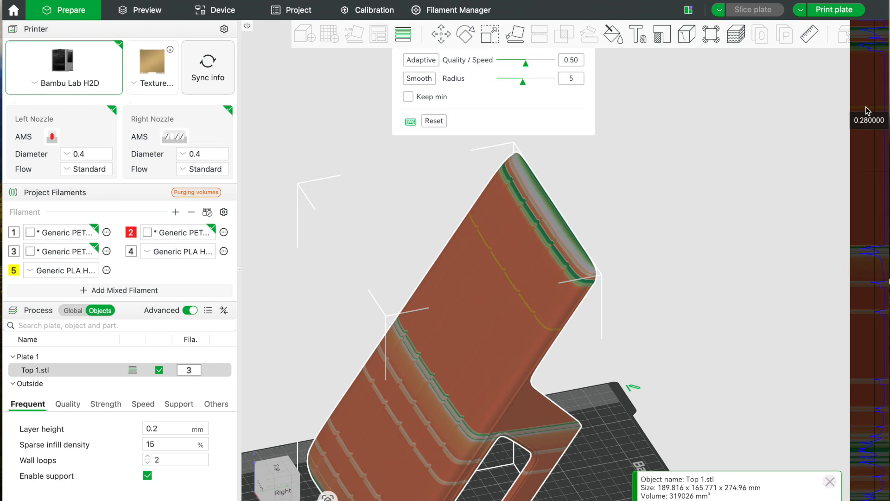
click(865, 33)
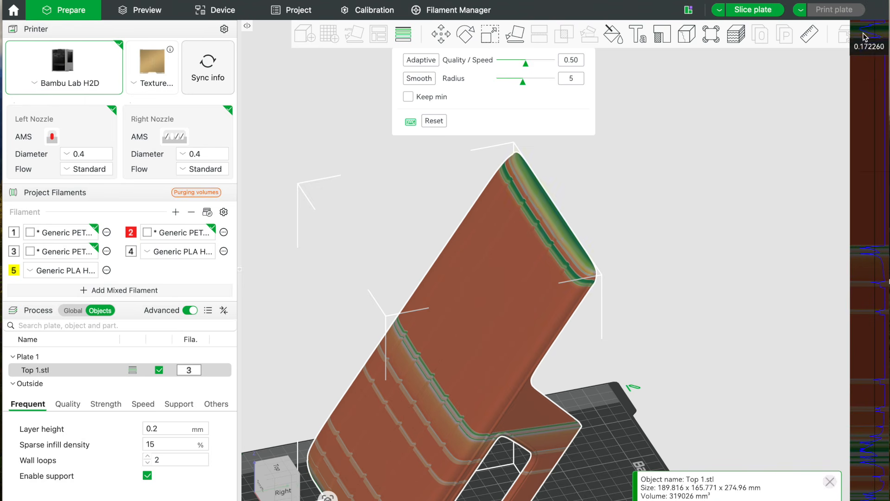
click(865, 36)
drag(863, 35, 865, 40)
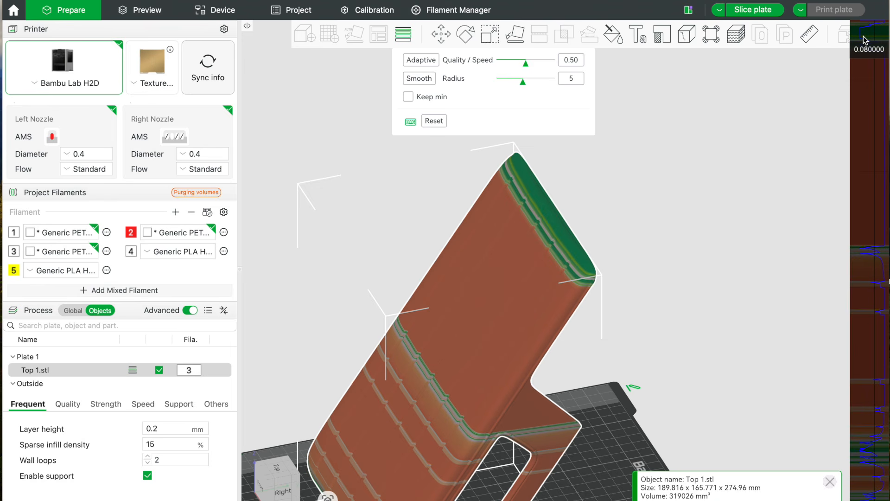
Increase the variable layer height to 0.28 mm over the rest of the part below its finely layered top end.
mouse_move(865, 39)
mouse_down()
mouse_move(849, 250)
mouse_move(853, 241)
mouse_move(862, 267)
mouse_move(865, 248)
mouse_move(869, 306)
mouse_move(870, 277)
mouse_move(868, 297)
mouse_move(881, 282)
mouse_move(871, 318)
mouse_move(877, 296)
mouse_move(884, 318)
mouse_move(876, 307)
mouse_move(879, 337)
mouse_move(858, 380)
mouse_up()
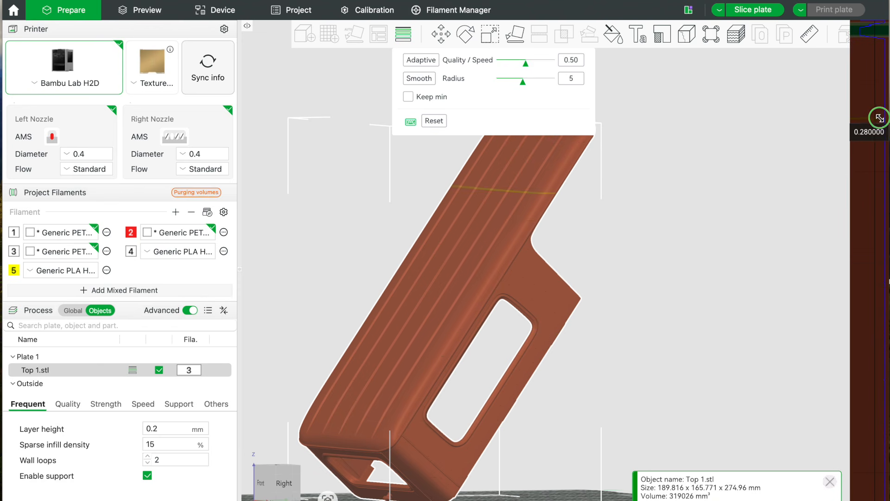
scroll(763, 239, up, 2)
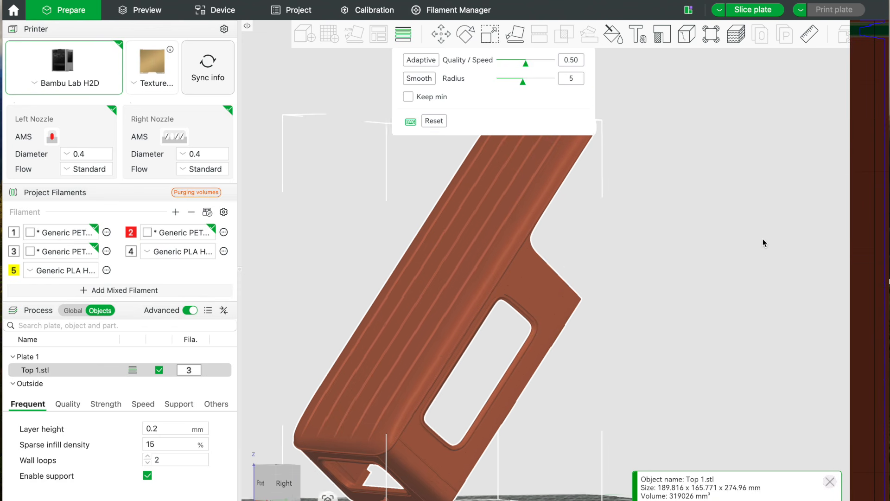
scroll(763, 243, down, 3)
scroll(746, 217, up, 5)
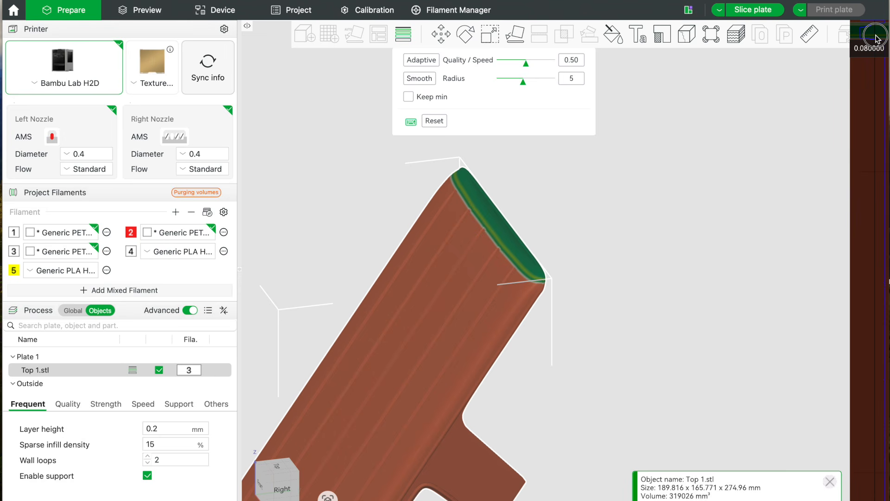
Refine the layer heights on the rounded top end and its transition into the thicker layers below.
scroll(708, 226, up, 5)
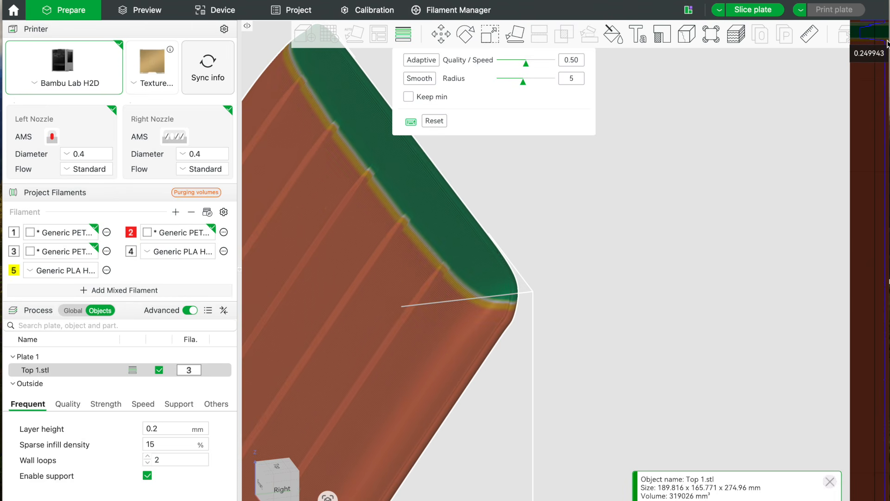
drag(887, 41, 889, 27)
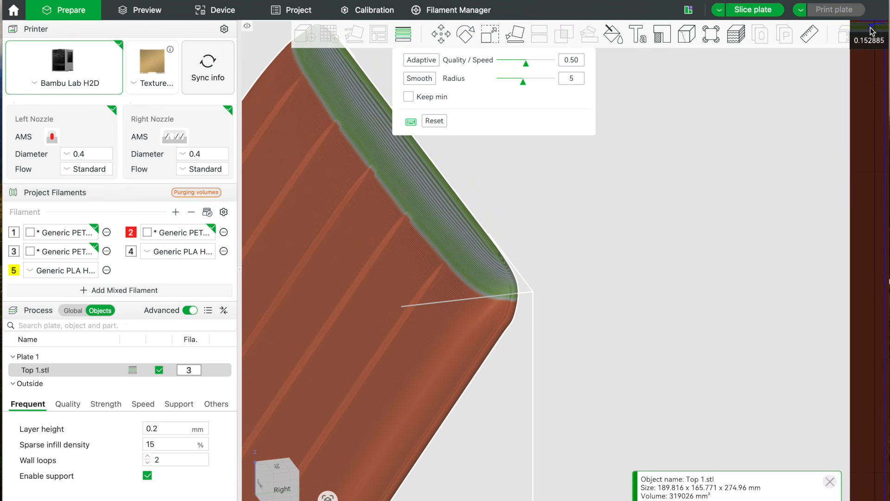
scroll(752, 163, down, 3)
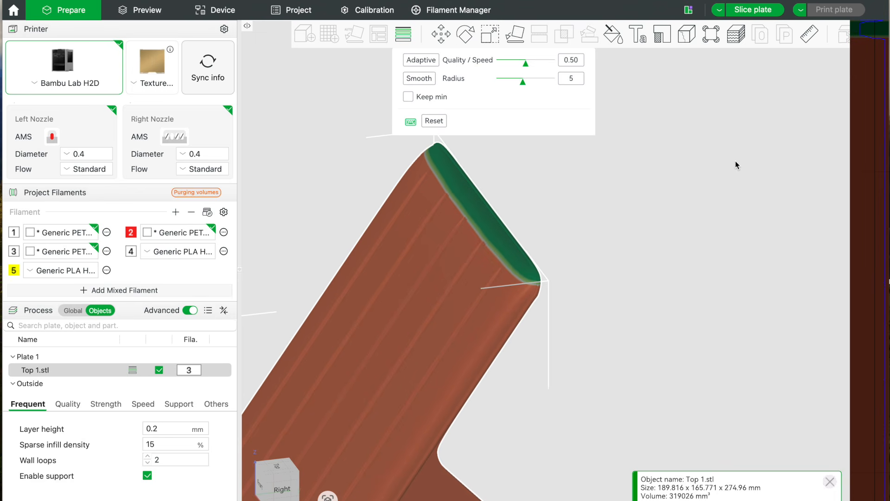
Slice the plate with the manually edited layer heights and examine the layer lines on the upper rounded edge and ribs.
click(758, 11)
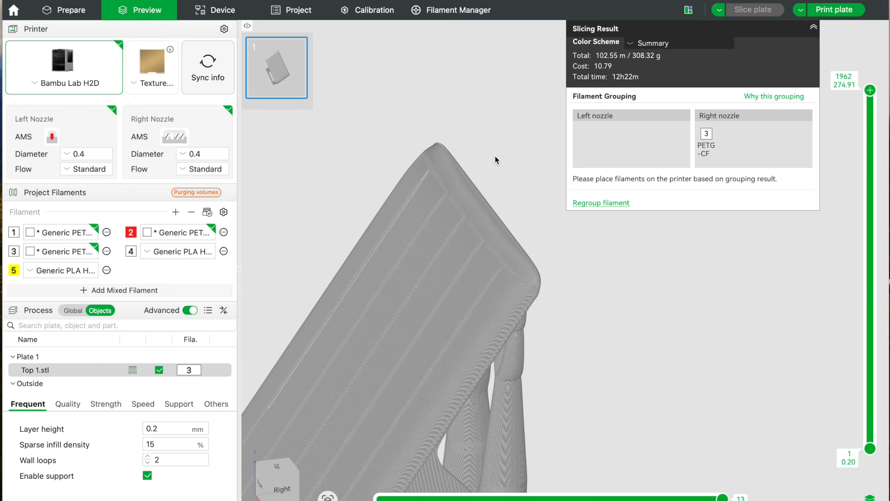
scroll(494, 156, up, 5)
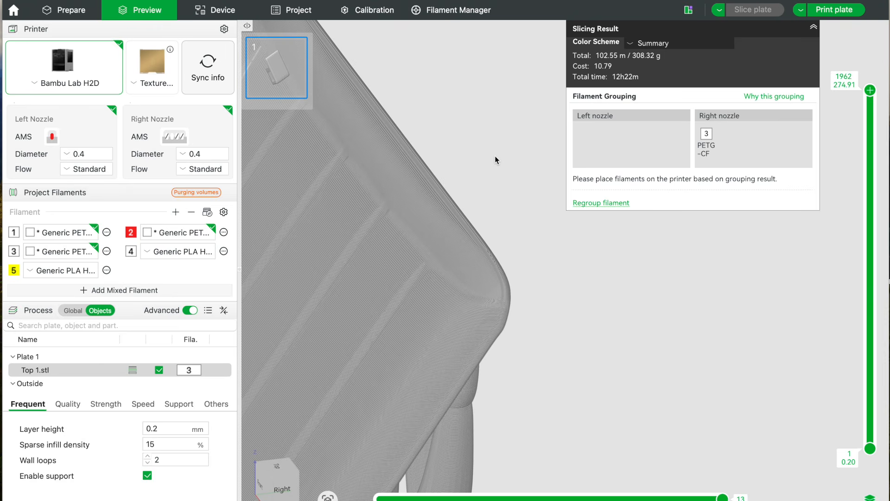
right_drag(491, 159, 578, 227)
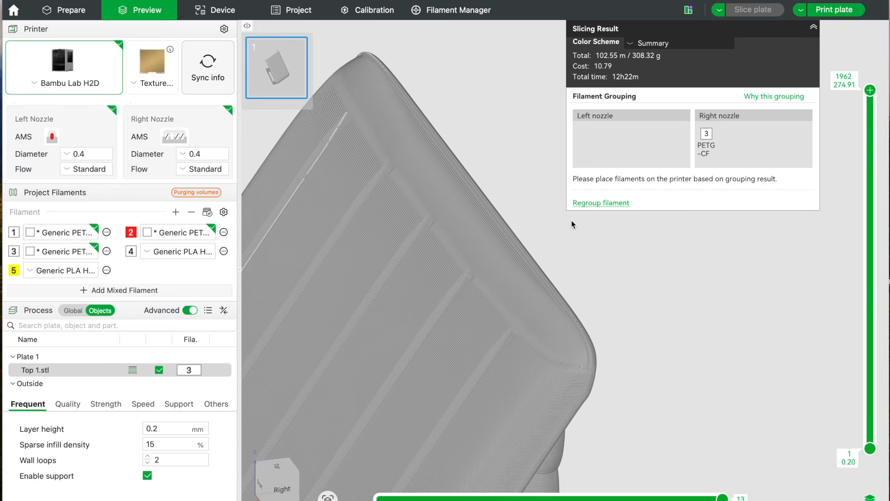
scroll(508, 186, up, 5)
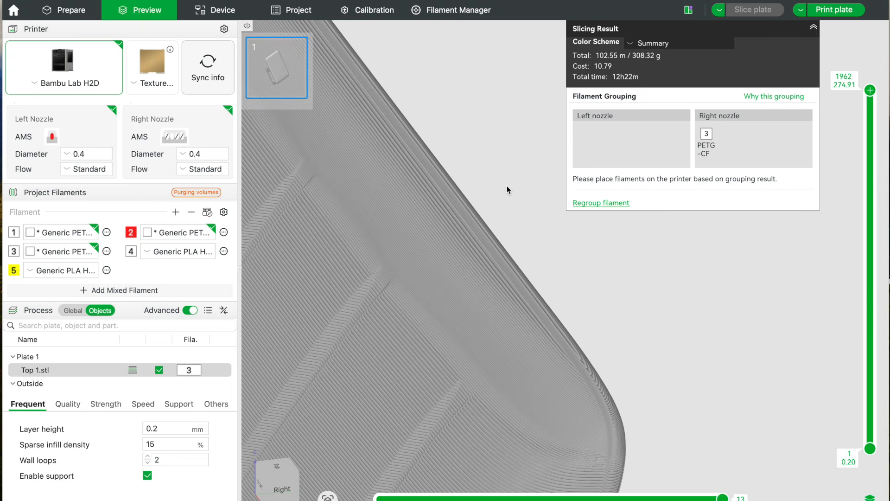
scroll(507, 185, down, 5)
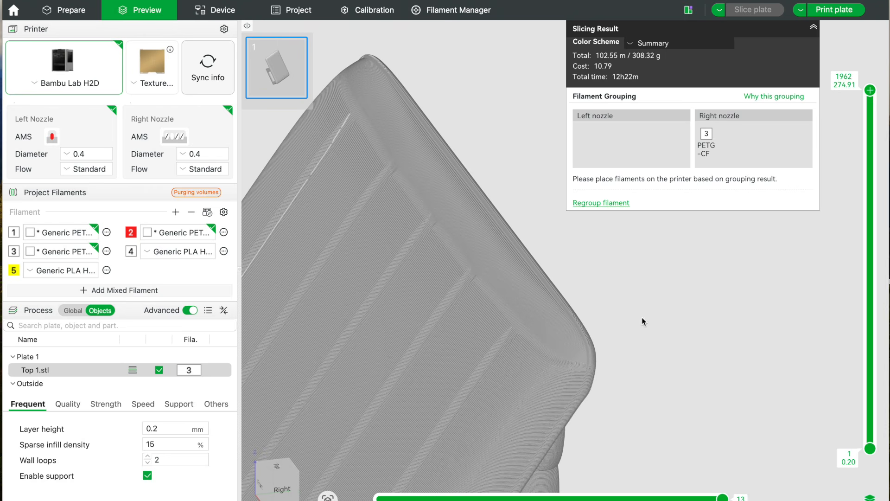
scroll(494, 310, up, 6)
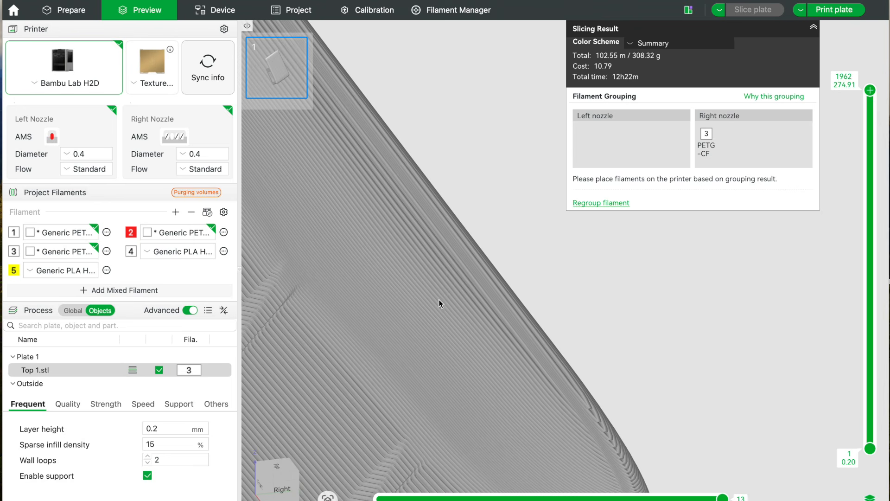
scroll(456, 299, down, 4)
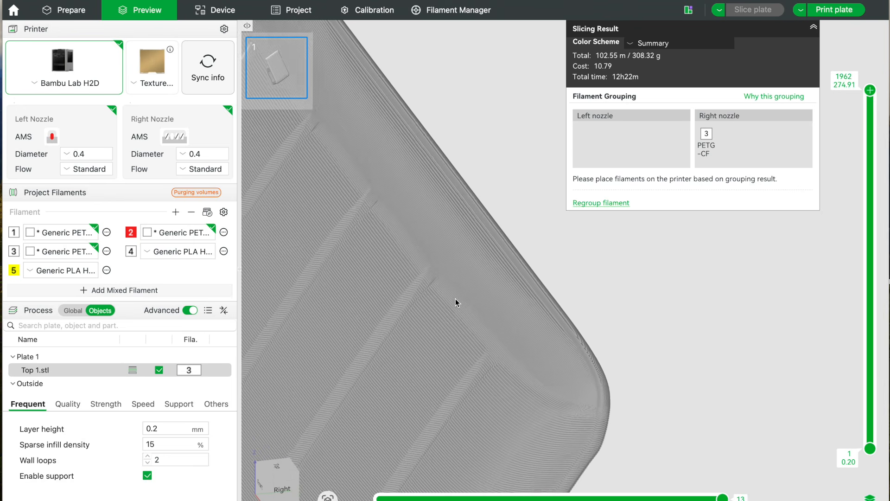
scroll(455, 299, down, 5)
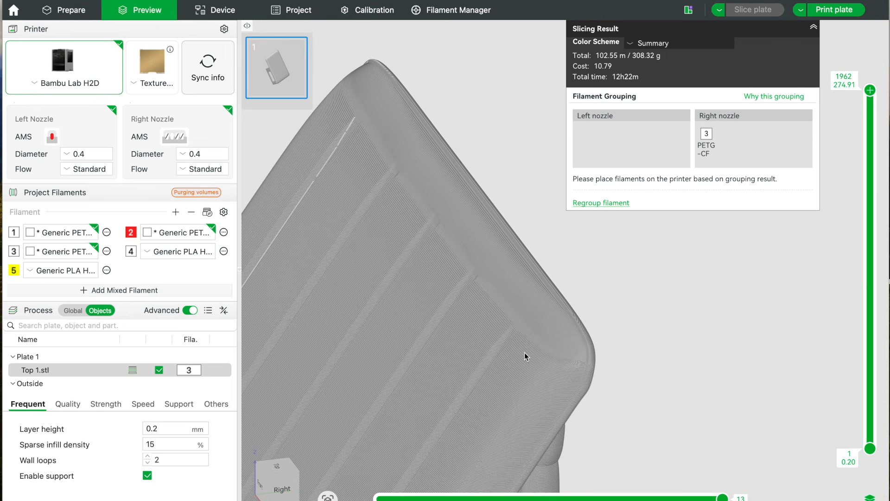
Reset the variable layer heights of Top 1.stl and close the variable layer height editor.
click(73, 14)
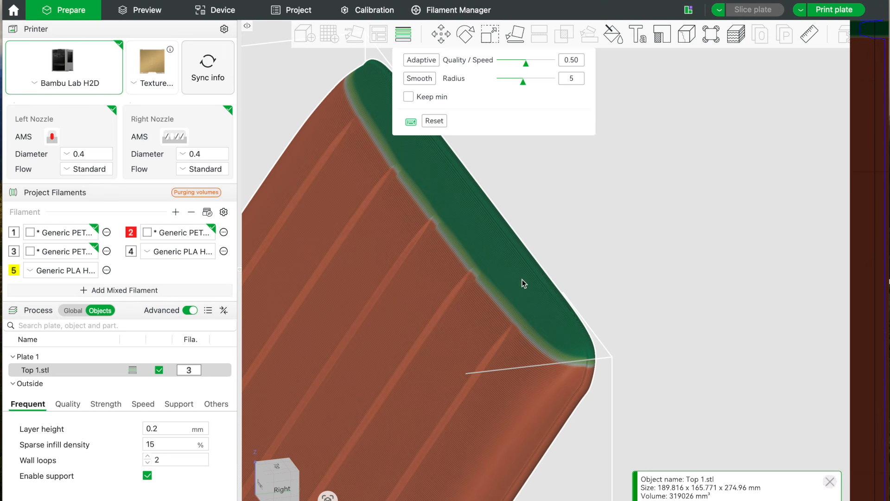
mouse_move(877, 38)
scroll(732, 198, down, 5)
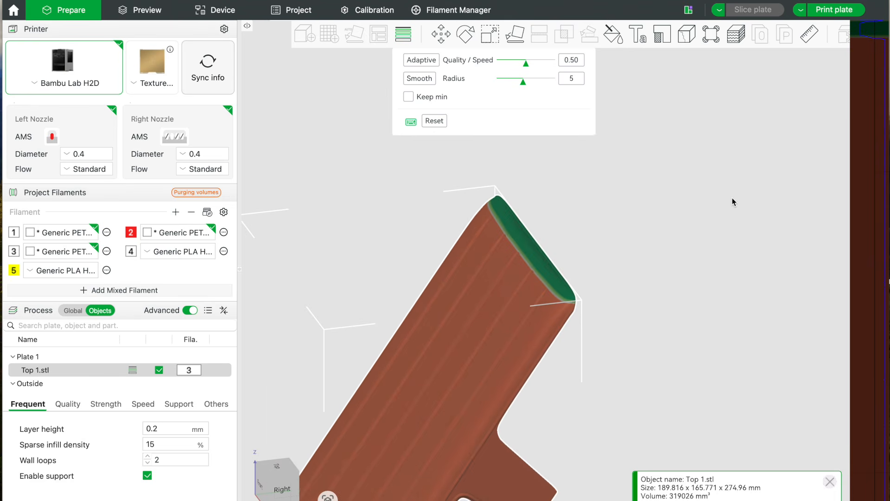
right_drag(729, 216, 751, 162)
right_drag(718, 290, 727, 246)
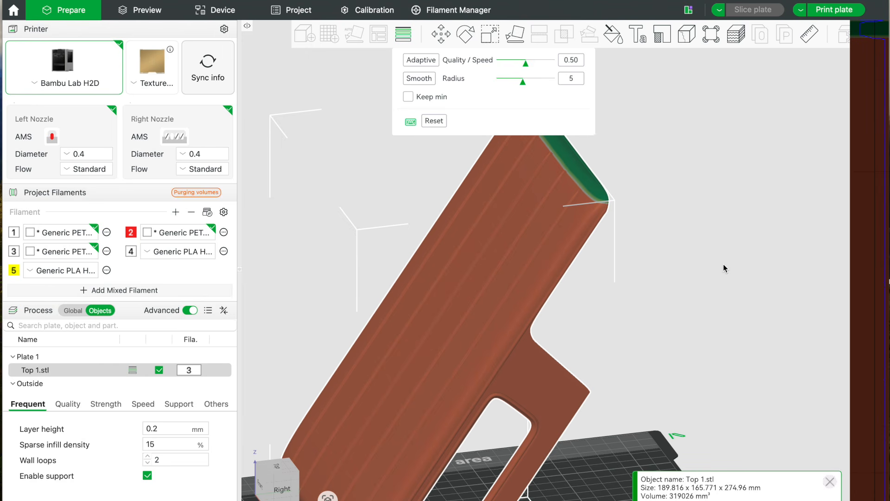
scroll(686, 247, down, 3)
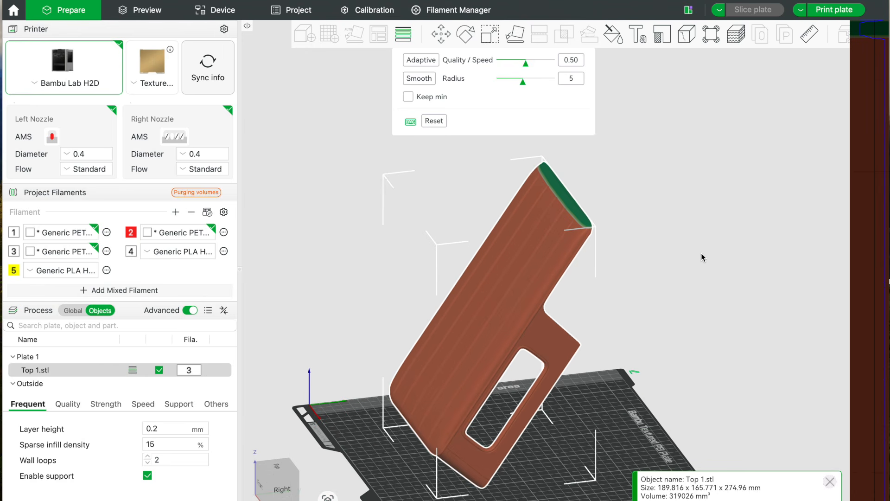
click(434, 121)
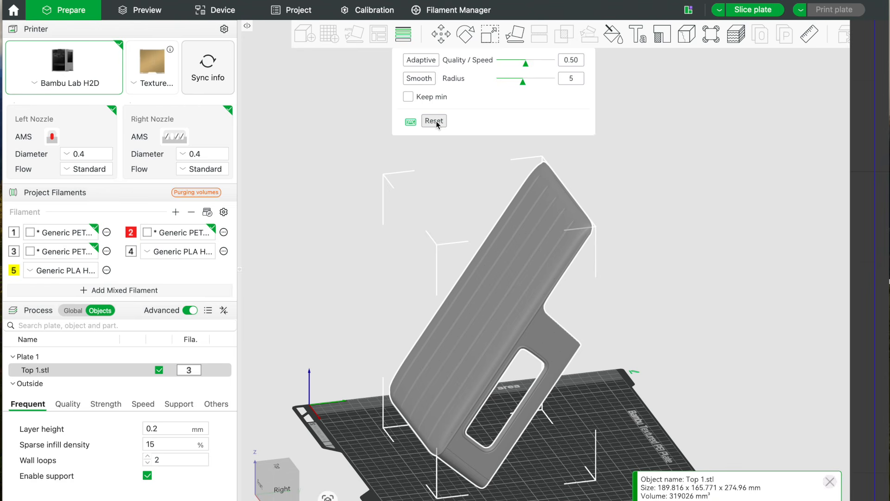
click(404, 34)
drag(662, 233, 683, 225)
scroll(661, 232, down, 2)
click(663, 237)
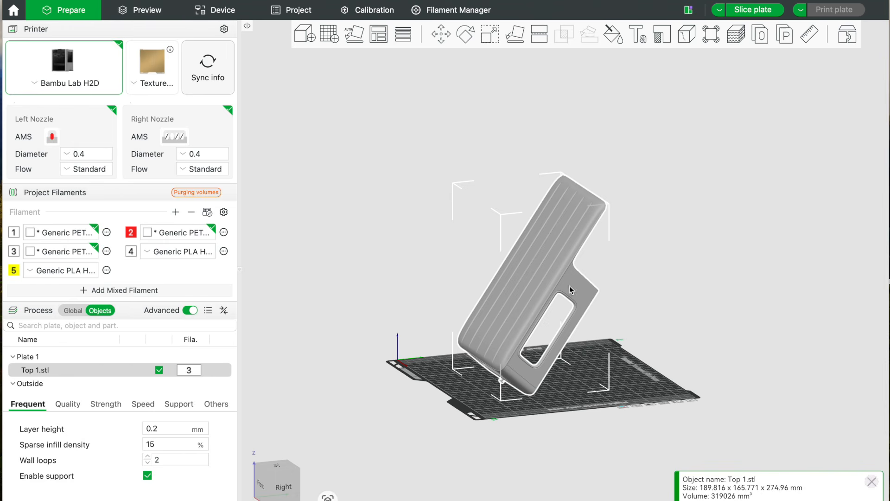
Add a height range modifier to Top 1.stl.
right_click(555, 275)
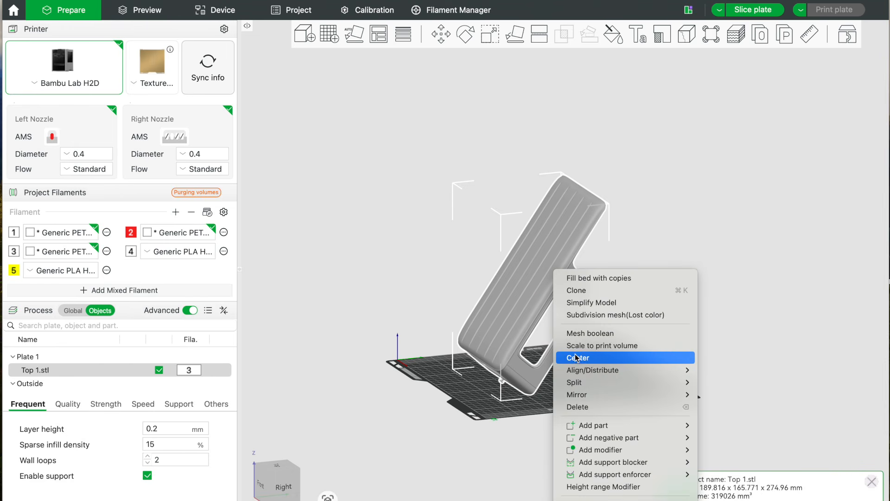
mouse_move(595, 398)
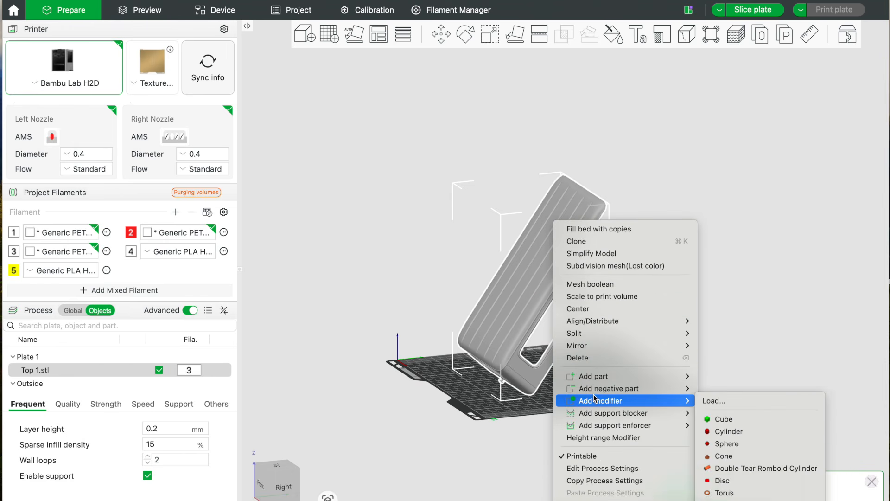
click(610, 438)
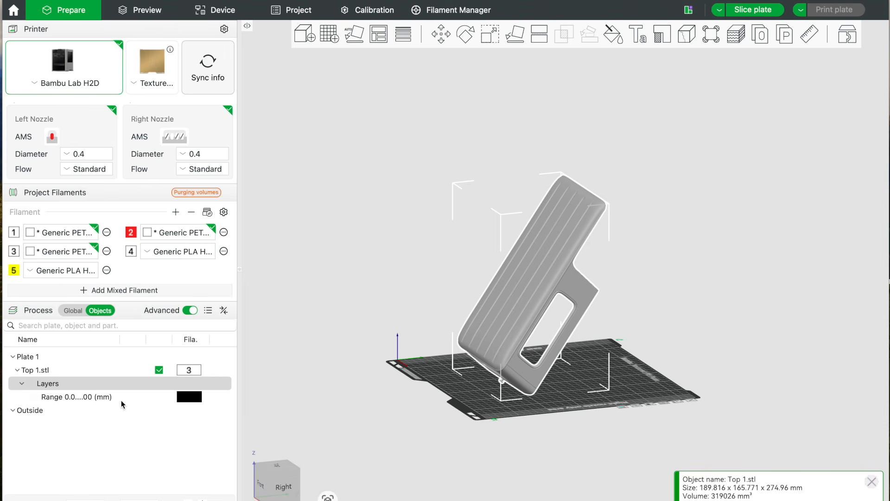
scroll(339, 392, up, 5)
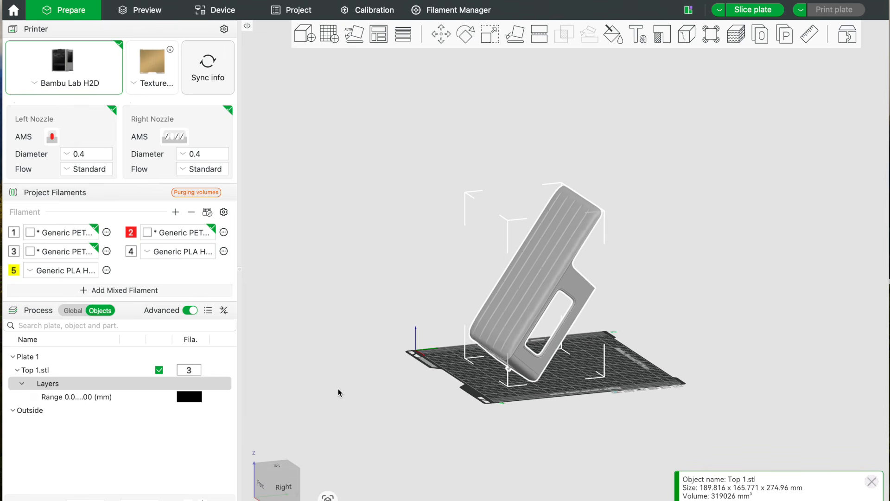
right_drag(286, 396, 348, 368)
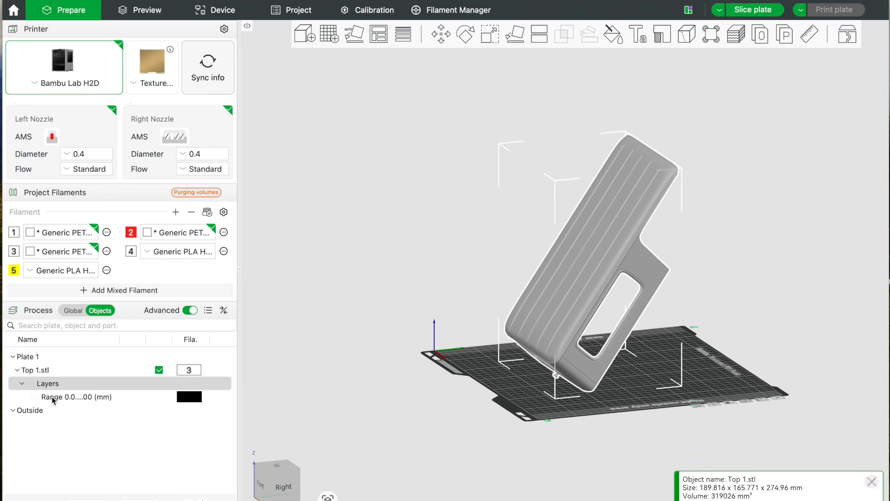
Set the layer height of the new 0 to 2 mm height range to 0.12 mm.
click(80, 397)
click(153, 430)
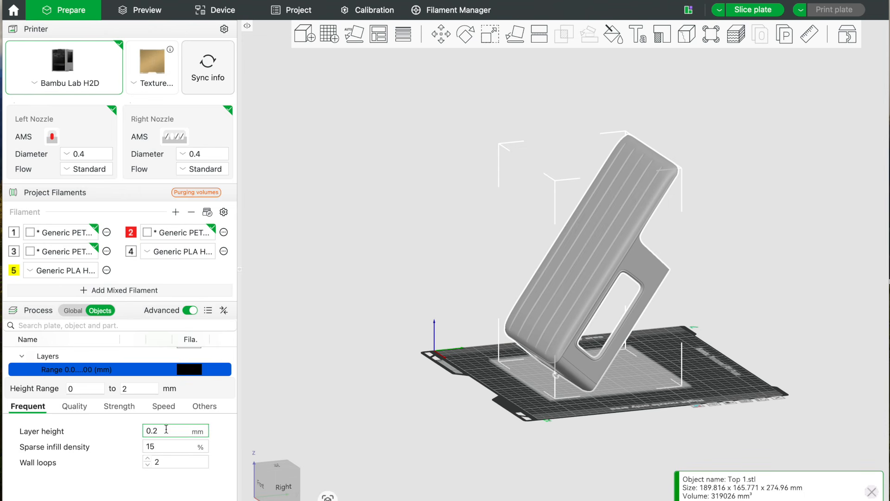
click(165, 430)
key(BackSpace)
text(12)
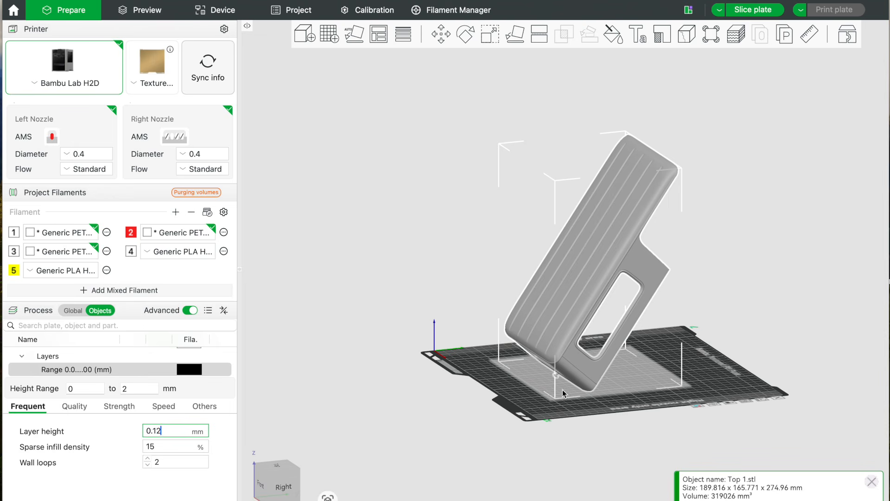
Reselect the height range of Top 1.stl and try start heights of 150, 333 and 250 mm.
click(641, 379)
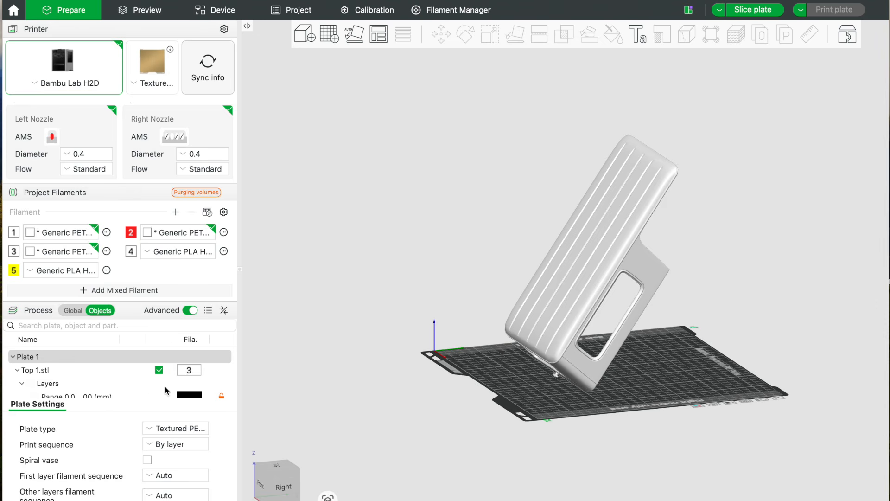
scroll(121, 385, down, 2)
click(120, 385)
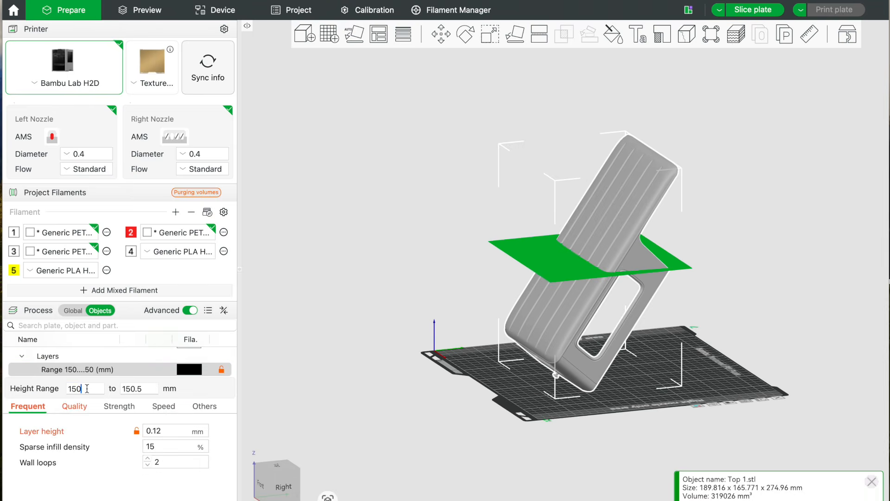
key(BackSpace)
key(BackSpace)
key(BackSpace)
text(333)
key(Return)
click(87, 390)
click(100, 410)
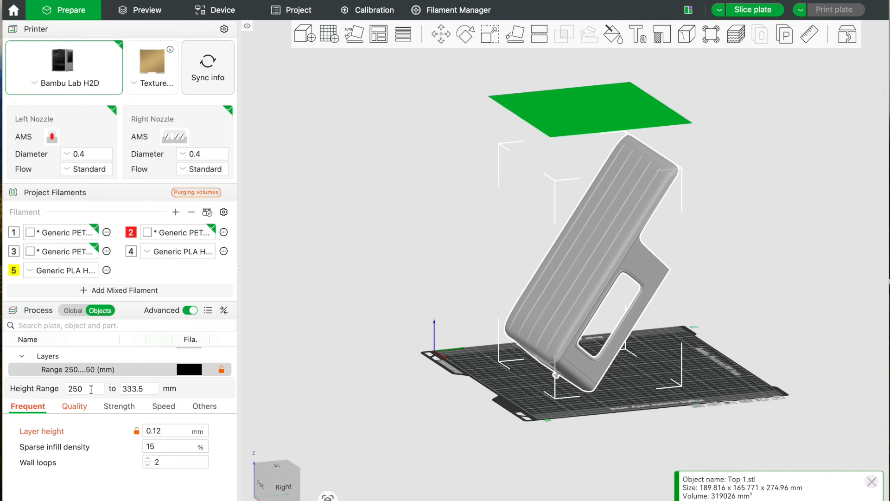
Set the start height of the selected range to 258 mm.
click(91, 389)
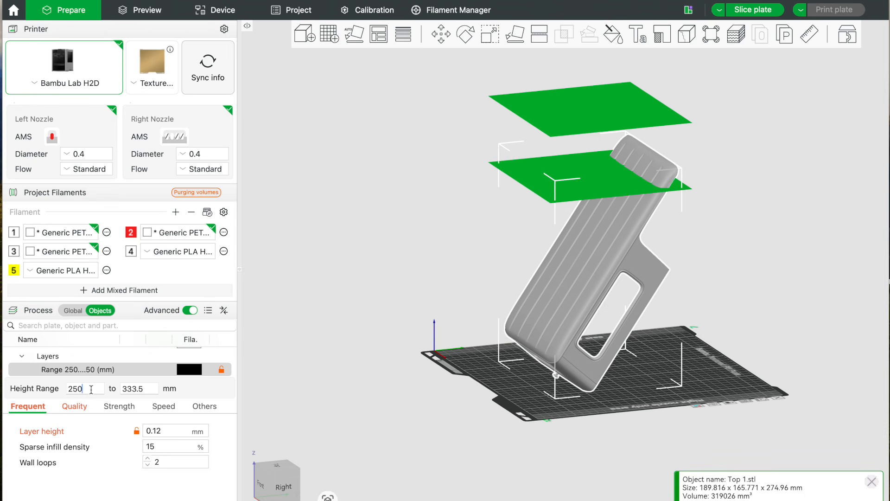
key(BackSpace)
text(8)
click(93, 389)
key(Return)
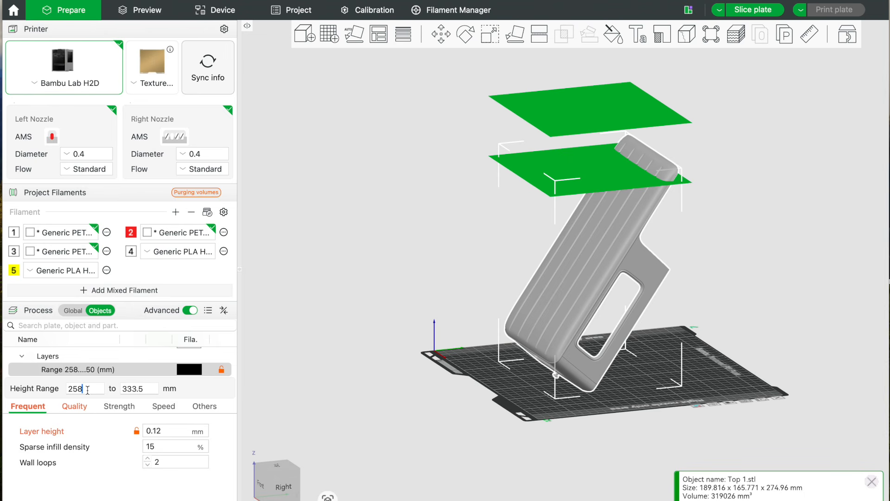
Raise the range's start height to 265 mm and further to 269 mm, near the ends of the ribs.
scroll(337, 375, up, 1)
scroll(337, 372, up, 5)
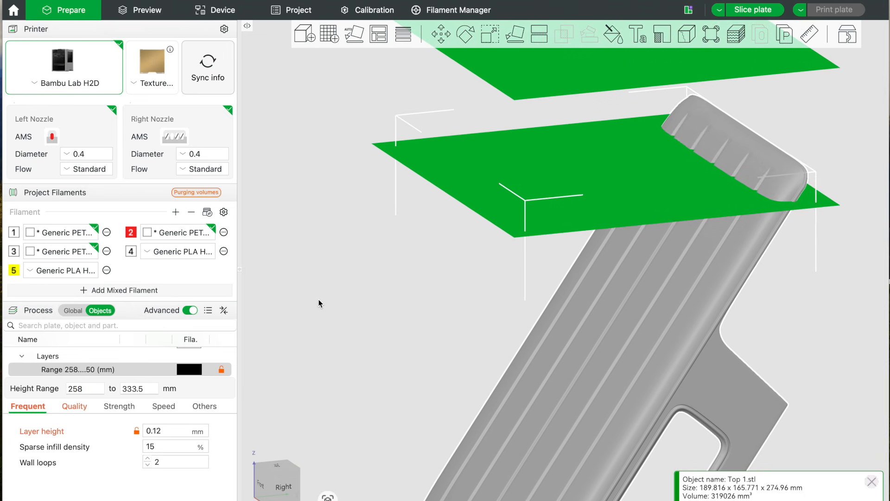
right_drag(322, 294, 308, 366)
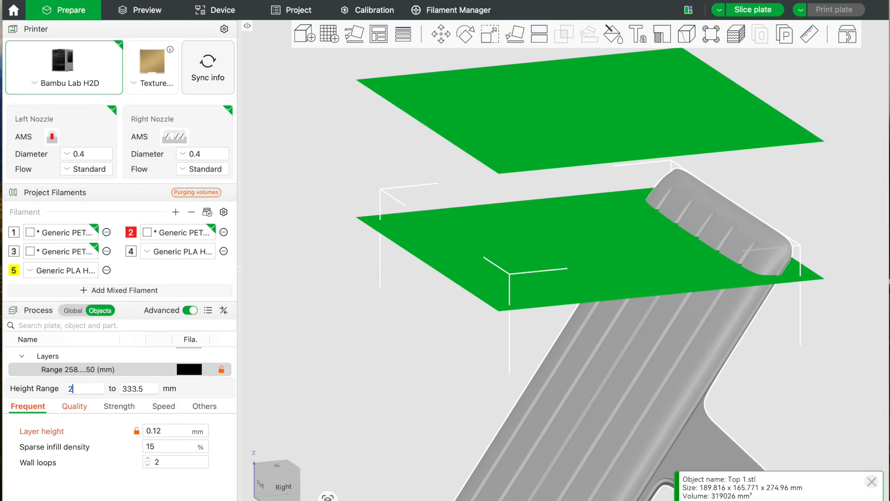
key(Return)
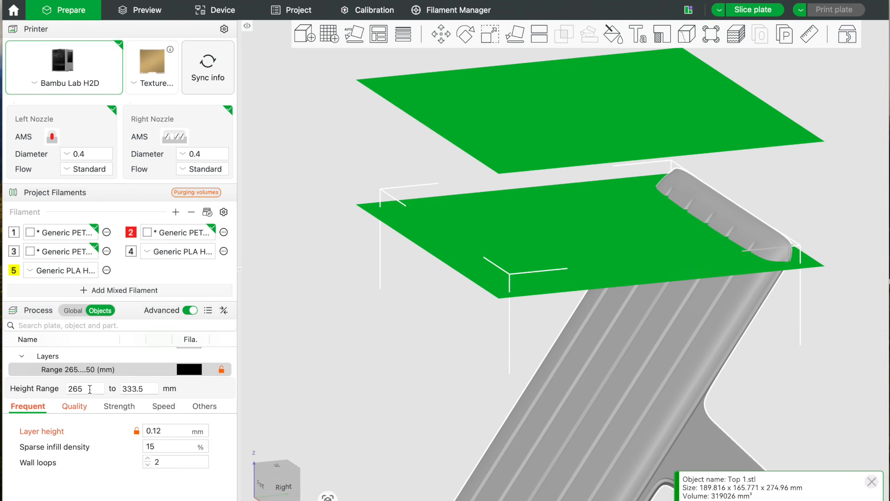
key(BackSpace)
text(9)
key(Return)
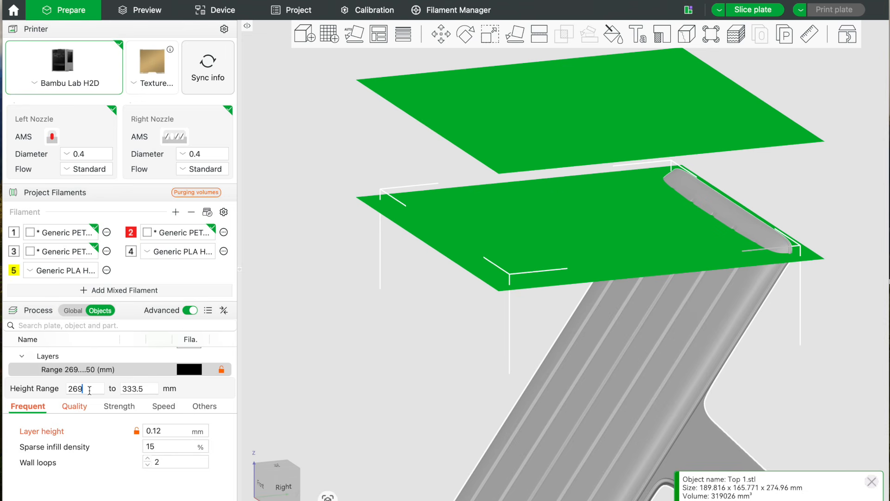
Set the range's end height to 275 mm, raise it to 279 mm and check it against the model's top edge.
click(142, 388)
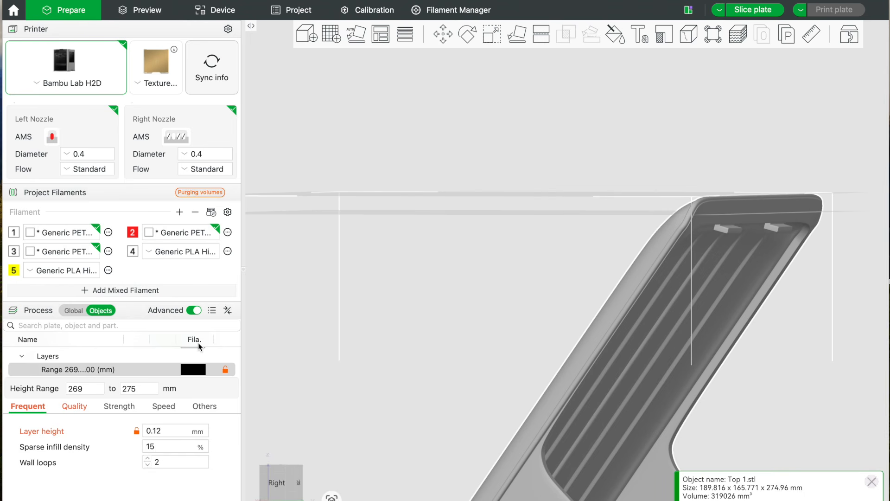
click(144, 389)
key(BackSpace)
text(9)
key(Return)
drag(616, 141, 620, 139)
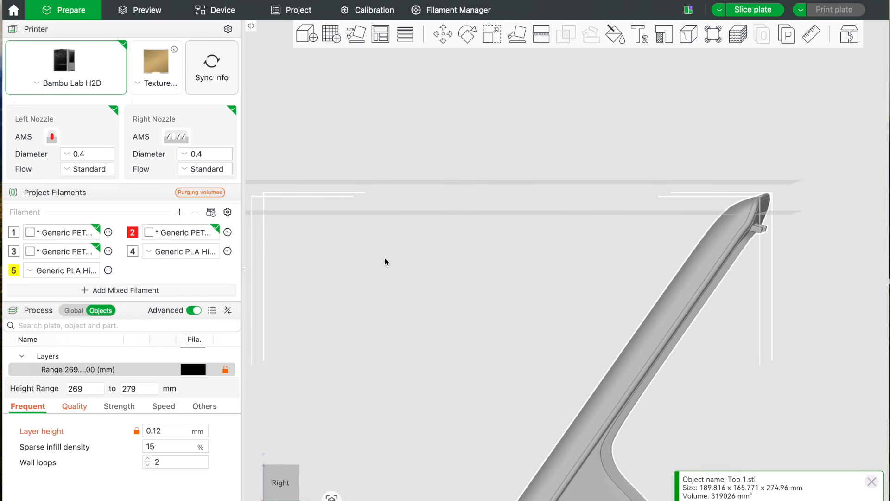
Set the range's end height to 277 mm so the upper plane sits just above the model's top.
click(148, 389)
key(BackSpace)
text(7)
click(613, 126)
drag(613, 126, 613, 128)
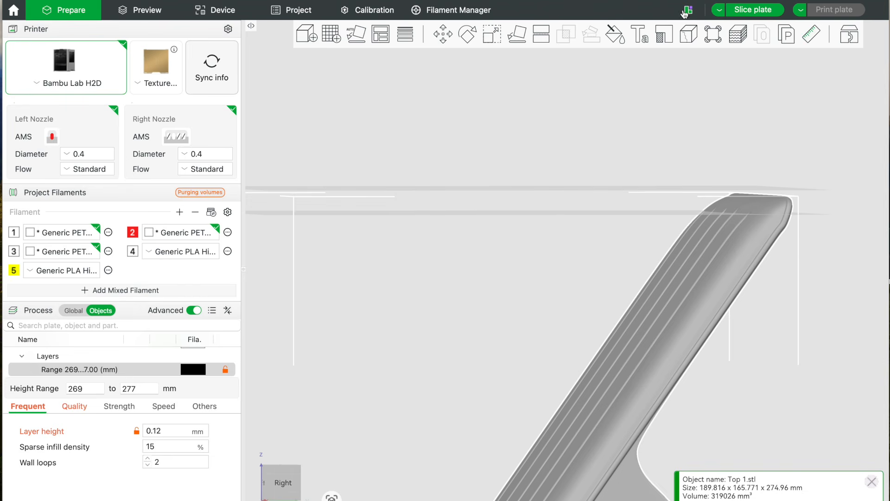
Slice the plate with the 269 to 277 mm height range, collapse the slicing result and inspect the upper rounded edge.
click(751, 11)
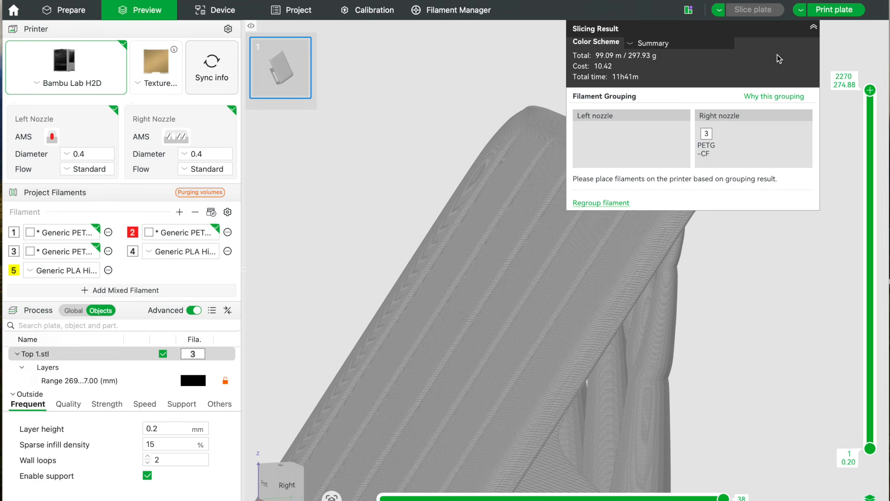
click(814, 28)
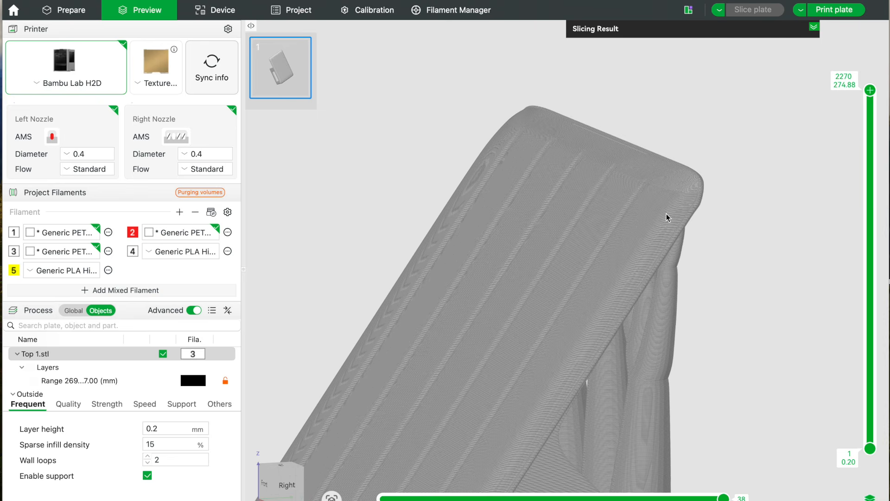
drag(751, 244, 751, 253)
scroll(751, 250, up, 5)
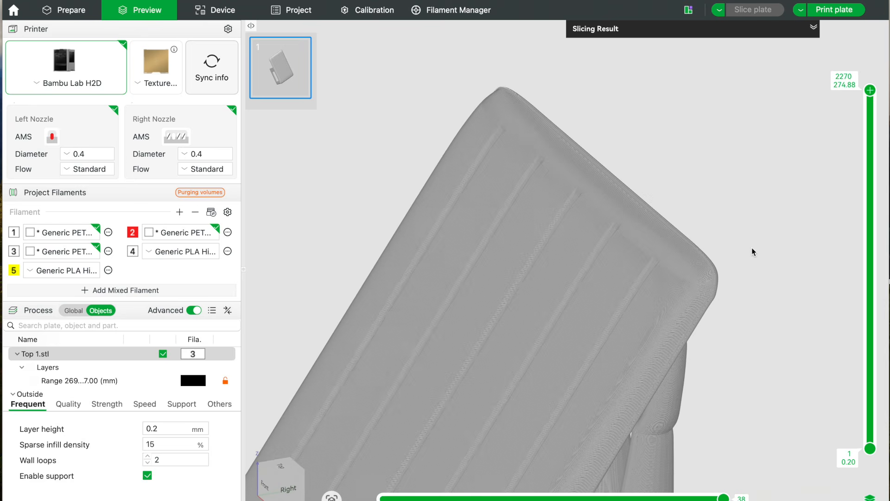
drag(763, 179, 725, 215)
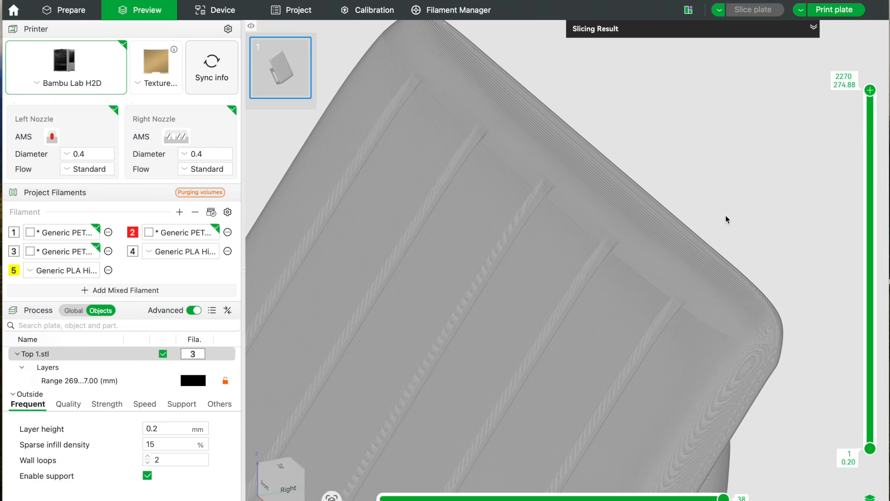
scroll(740, 205, up, 5)
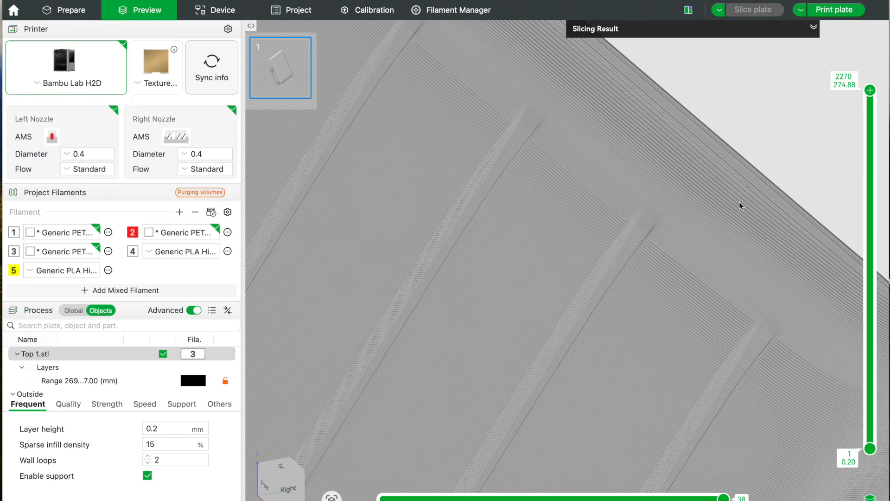
scroll(739, 206, up, 2)
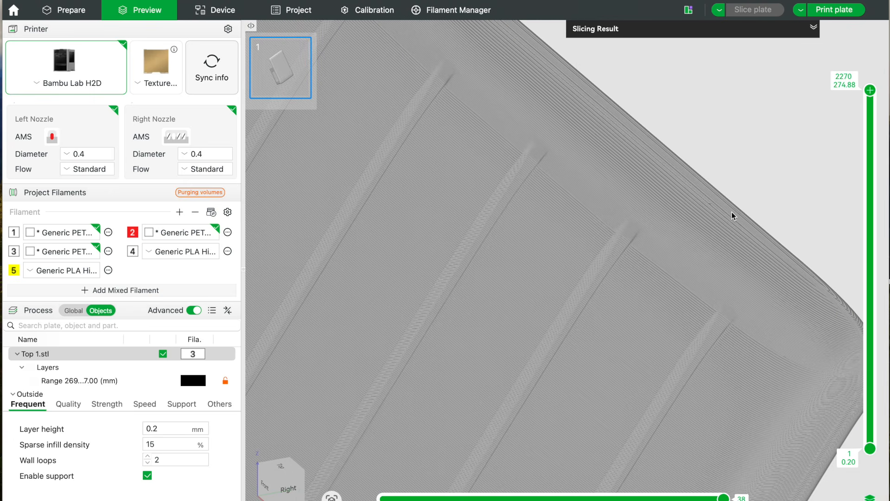
drag(756, 157, 734, 185)
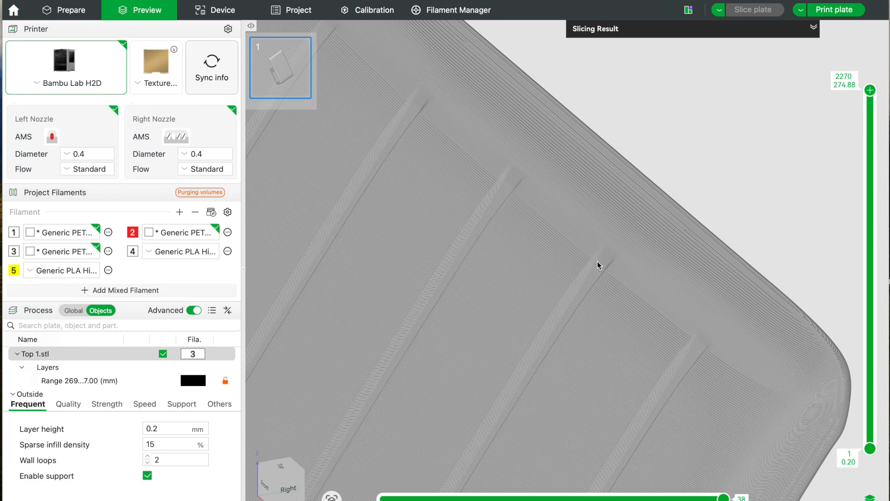
Examine the layer lines at the rib ends and along the upper rounded edge of the sliced model.
scroll(651, 270, up, 5)
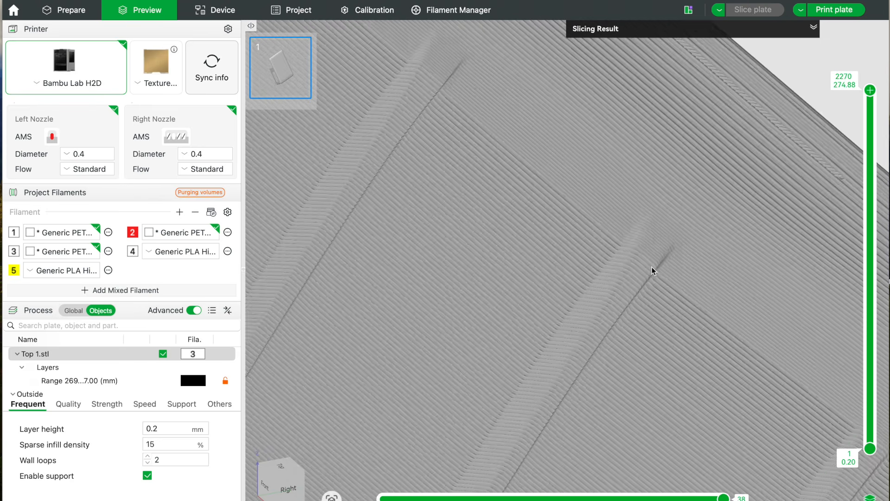
scroll(652, 268, down, 2)
right_drag(762, 163, 738, 206)
scroll(735, 207, up, 4)
scroll(735, 207, up, 4)
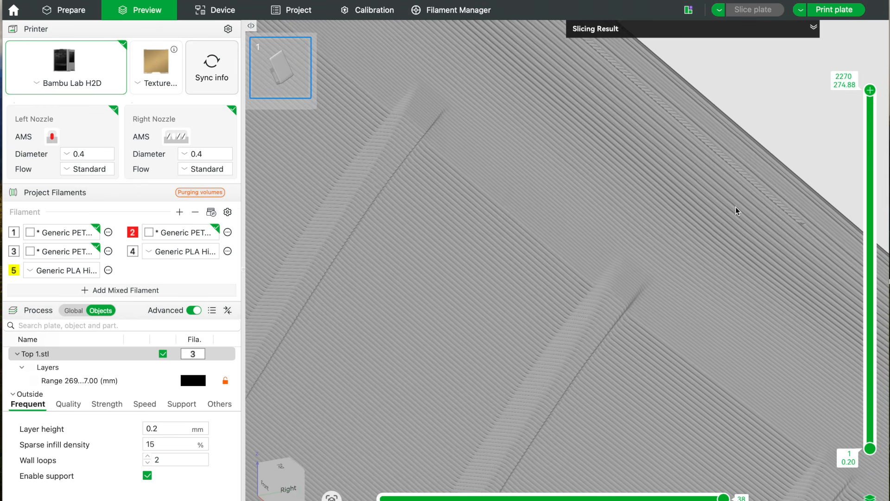
scroll(735, 207, down, 8)
scroll(735, 206, down, 2)
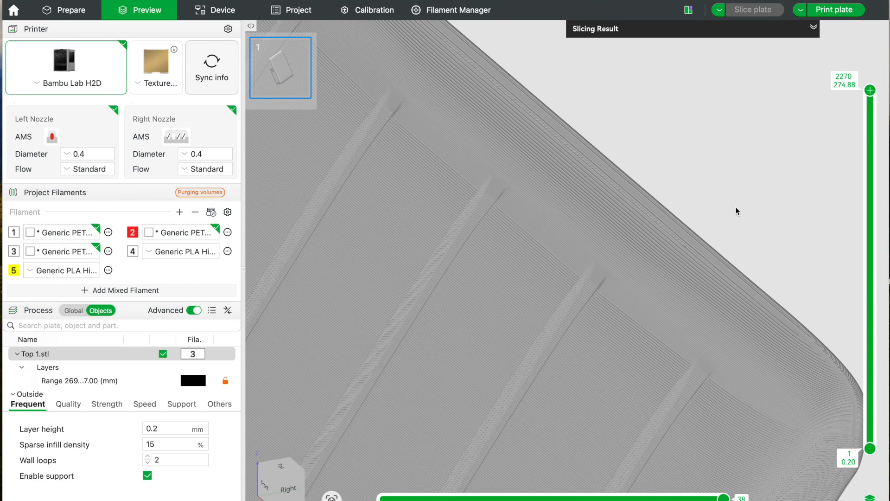
scroll(853, 115, down, 2)
scroll(757, 160, down, 5)
scroll(757, 160, up, 3)
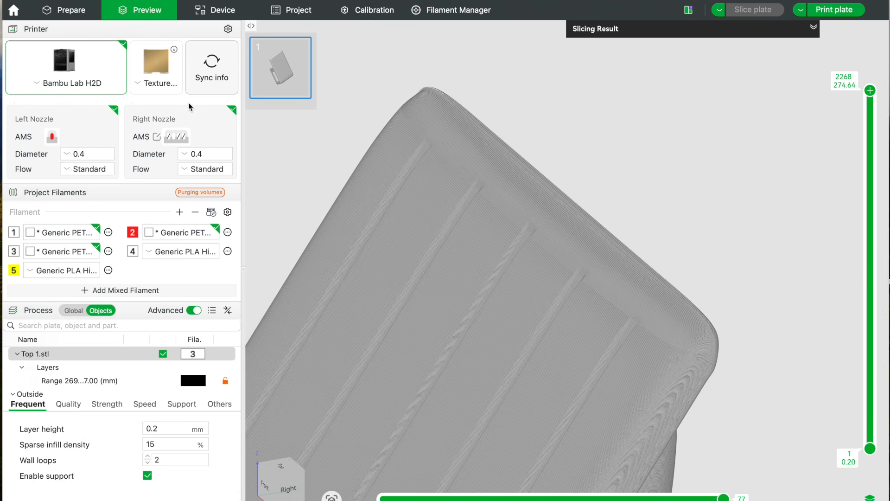
Return to the model preparation view, select the height range of Top 1.stl and set its start height to 271 mm.
click(68, 12)
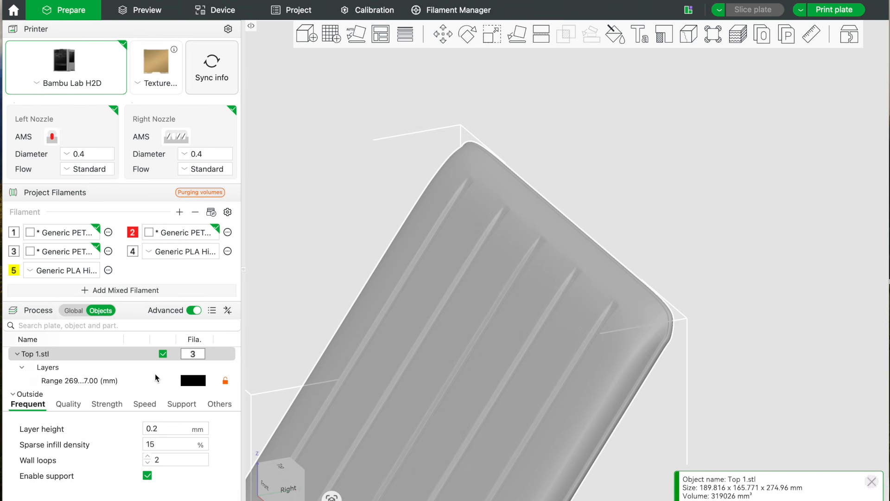
click(122, 380)
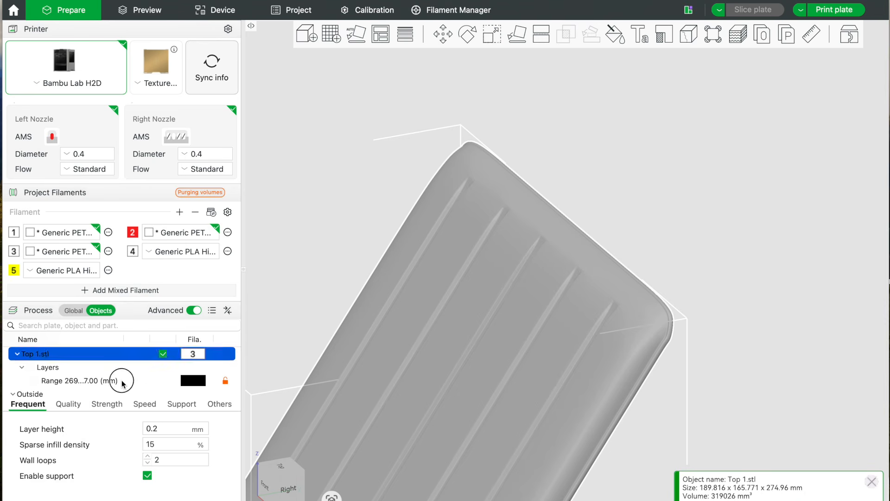
drag(805, 303, 803, 299)
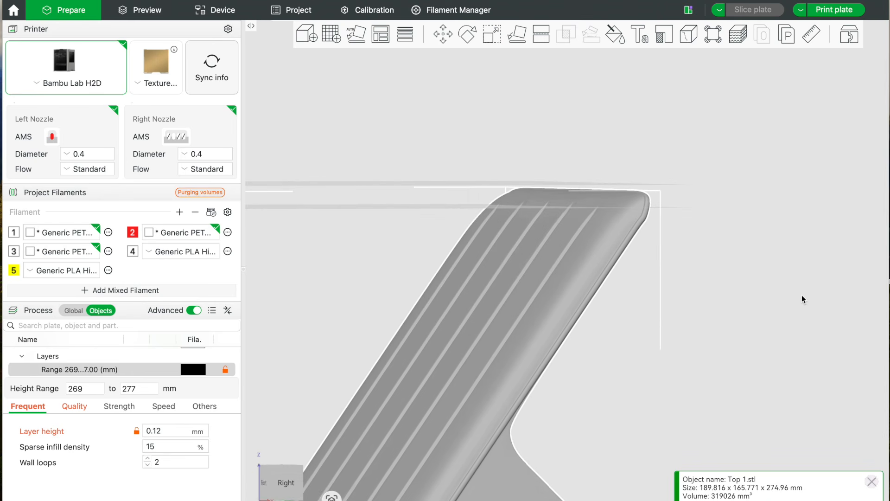
click(87, 388)
key(BackSpace)
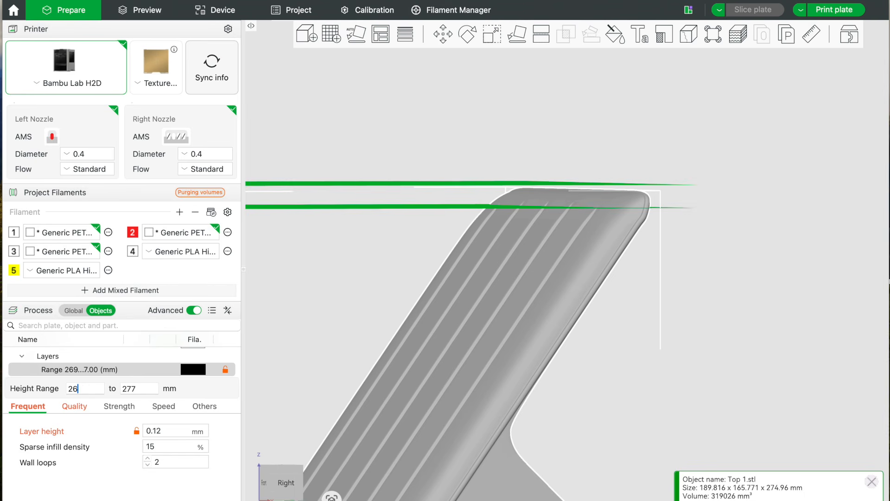
key(BackSpace)
text(71)
key(Return)
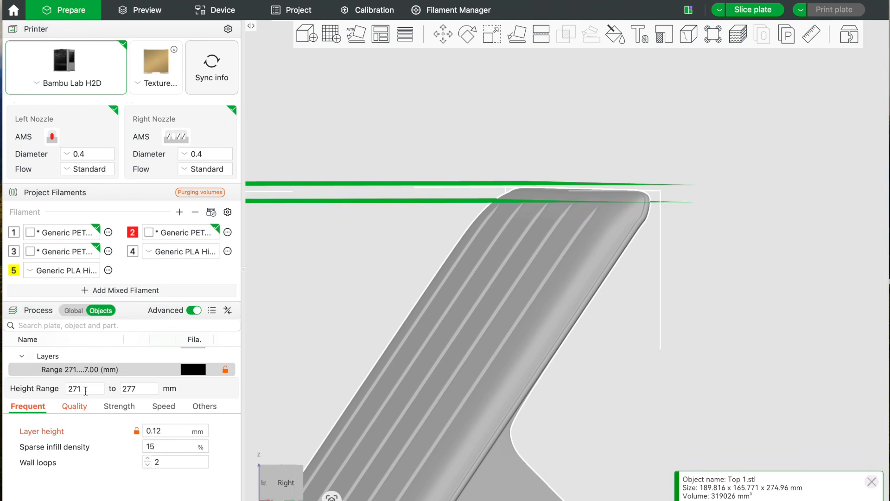
Slice the plate with the 271 to 277 mm height range and examine the layer lines on the ribs and upper edge.
drag(793, 325, 788, 325)
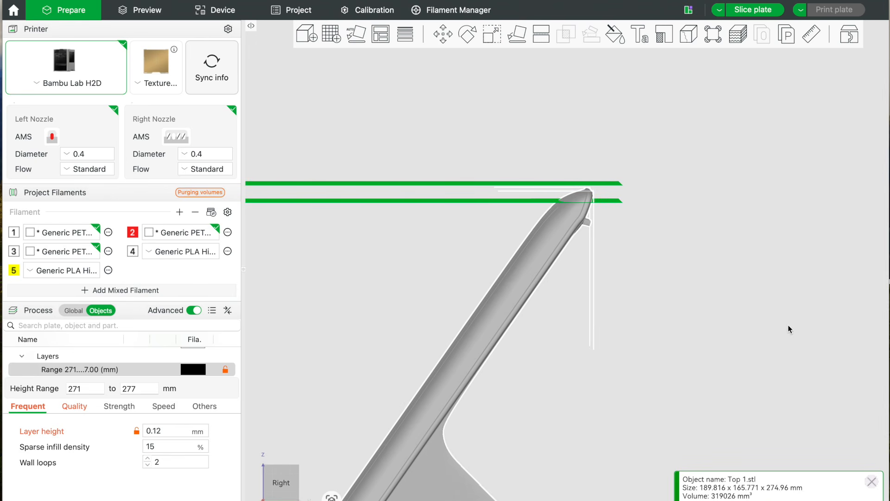
drag(787, 329, 788, 333)
click(719, 9)
click(754, 9)
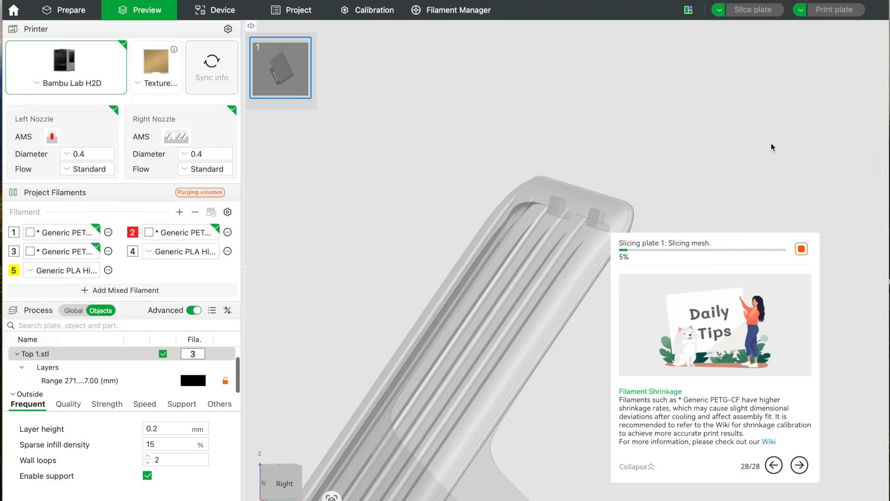
drag(745, 180, 746, 183)
scroll(699, 237, up, 4)
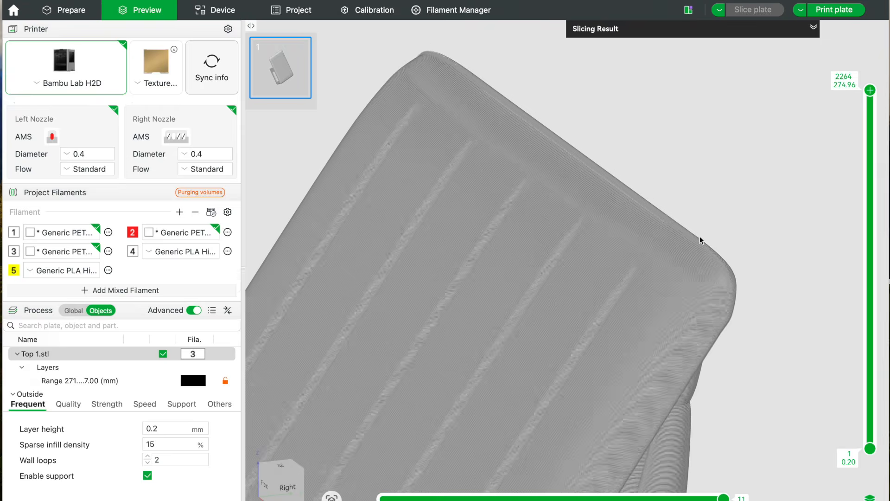
scroll(699, 236, up, 3)
scroll(699, 237, up, 3)
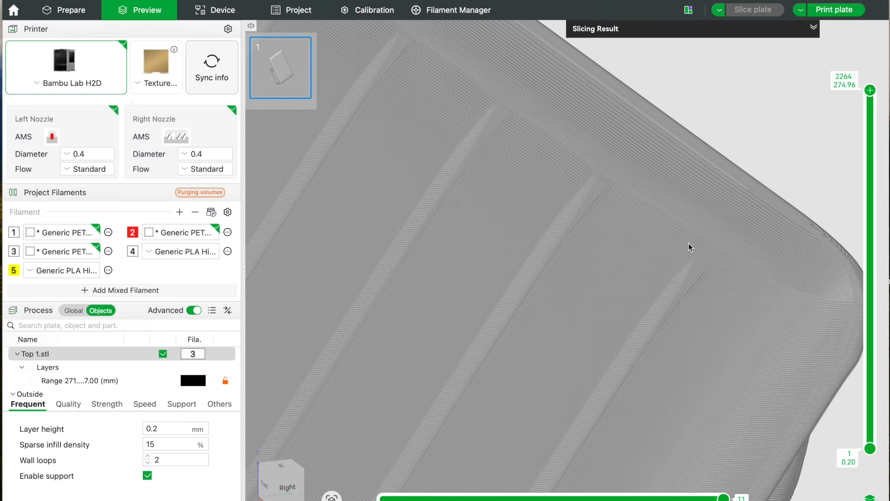
scroll(689, 246, down, 5)
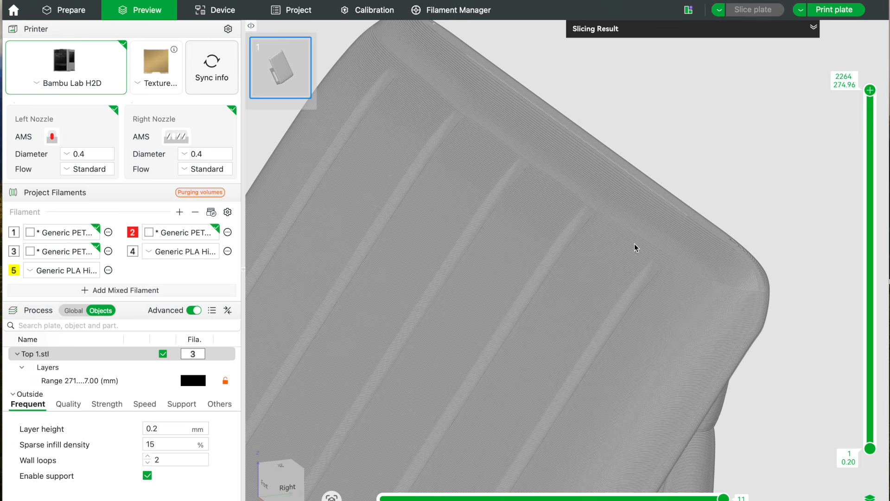
drag(810, 215, 799, 207)
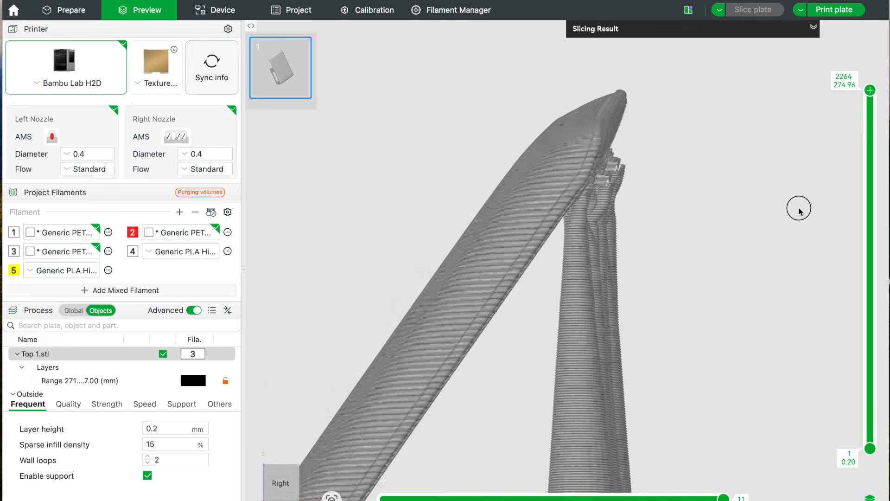
scroll(798, 209, up, 6)
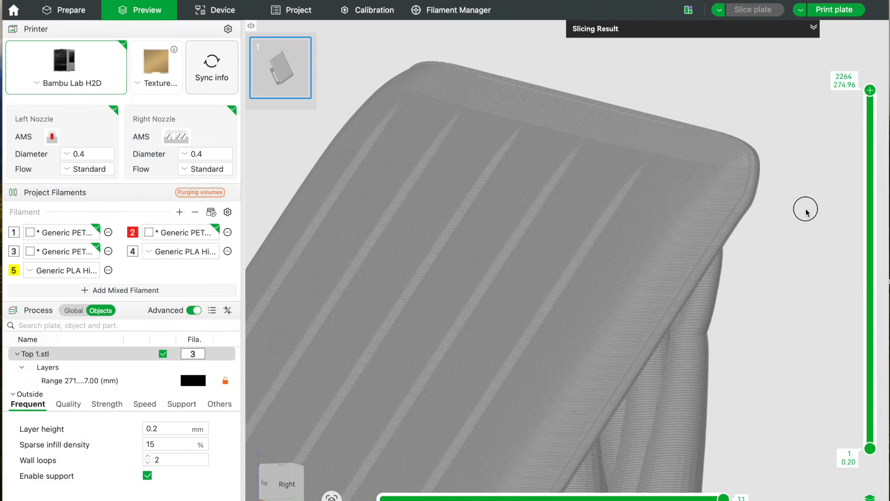
Examine the layer lines on the ribs, upper rounded edge and whole sliced model from close up and from farther away.
scroll(808, 215, down, 3)
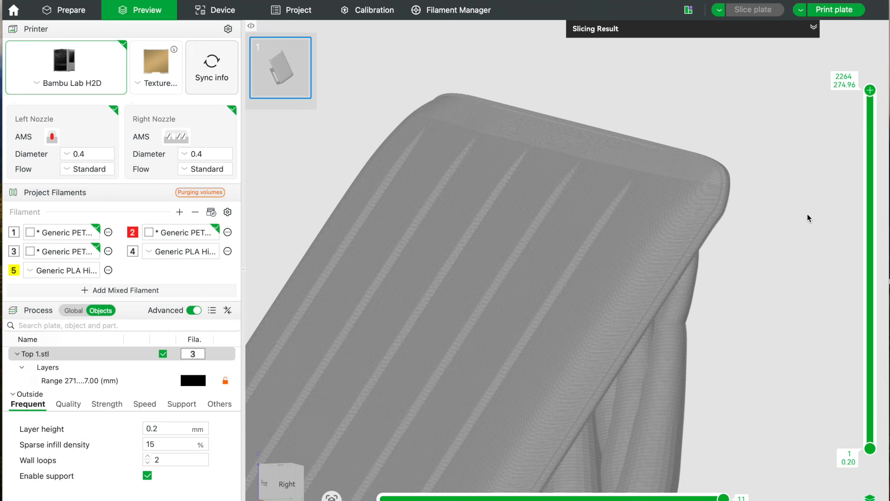
scroll(807, 210, down, 2)
mouse_move(798, 221)
mouse_down()
mouse_move(786, 213)
mouse_move(805, 226)
mouse_up()
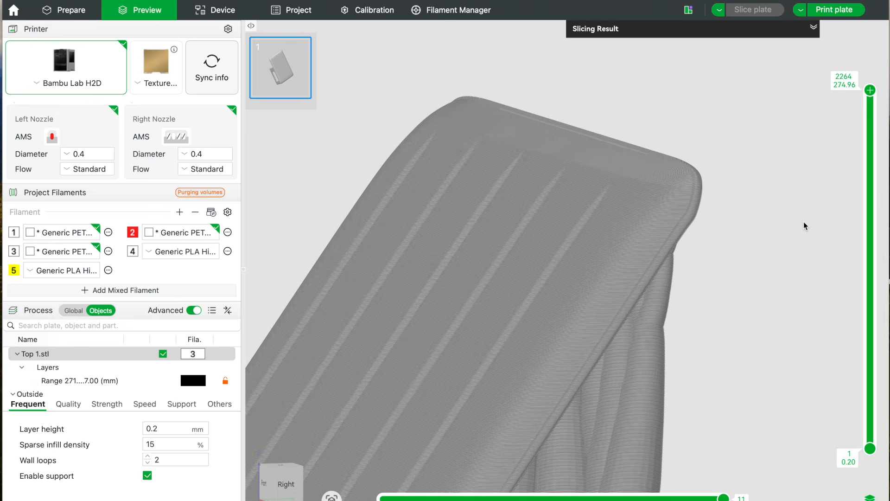
scroll(803, 222, down, 3)
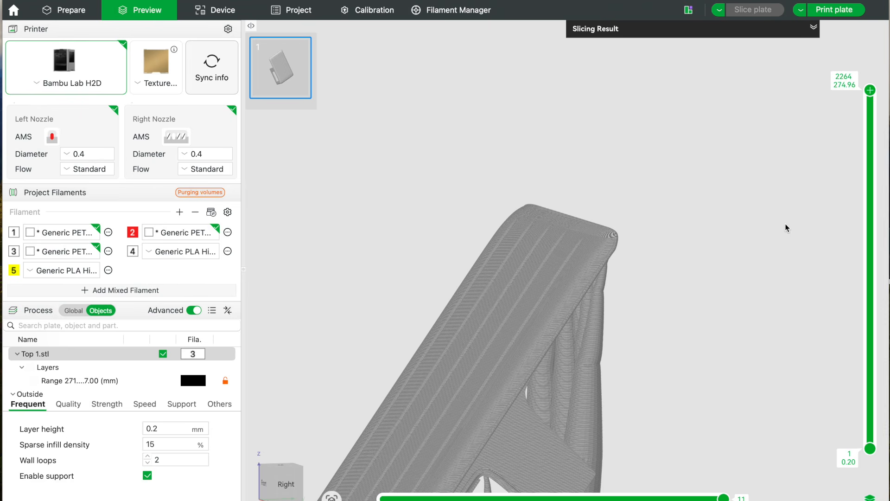
scroll(778, 226, down, 2)
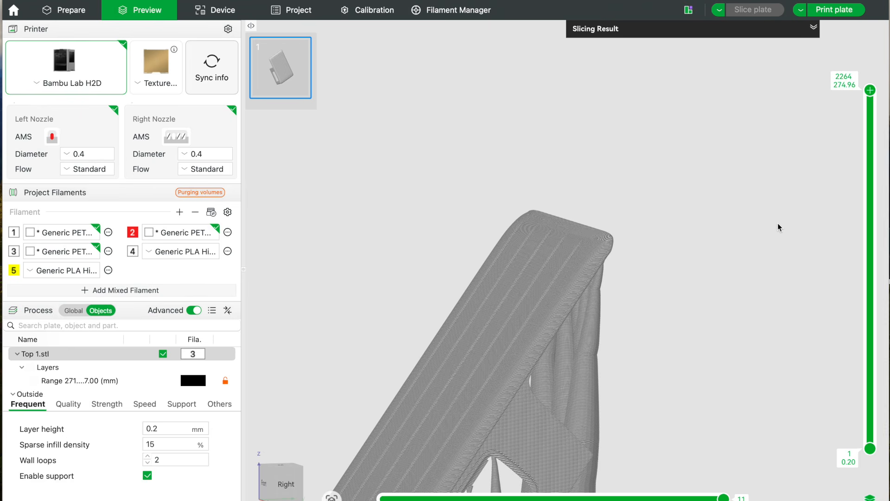
scroll(777, 224, up, 5)
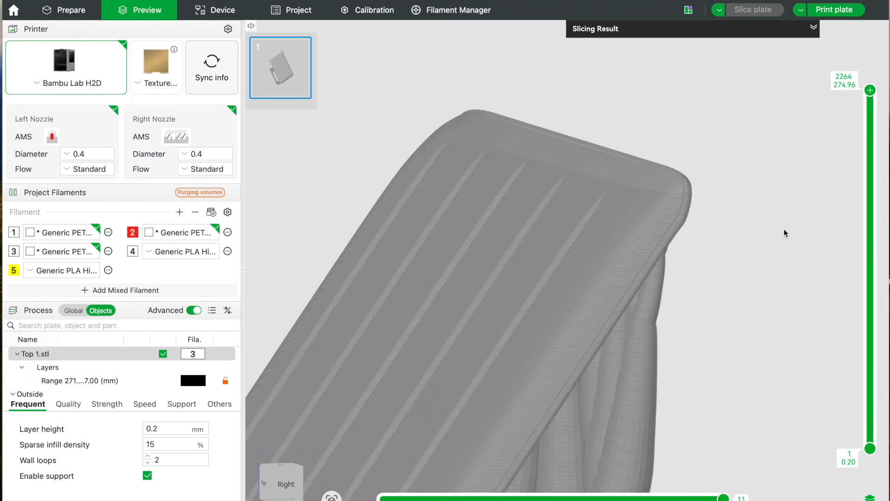
scroll(784, 229, down, 3)
scroll(784, 229, up, 5)
scroll(783, 229, up, 1)
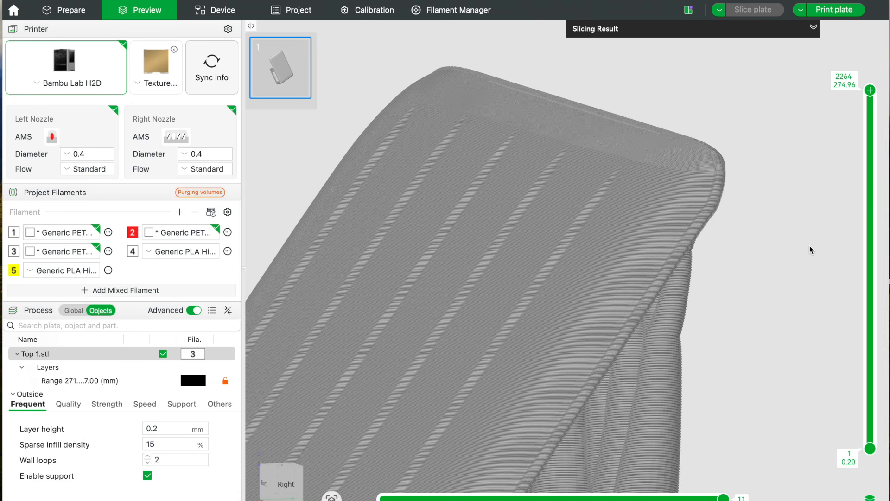
scroll(810, 246, down, 6)
scroll(809, 247, down, 4)
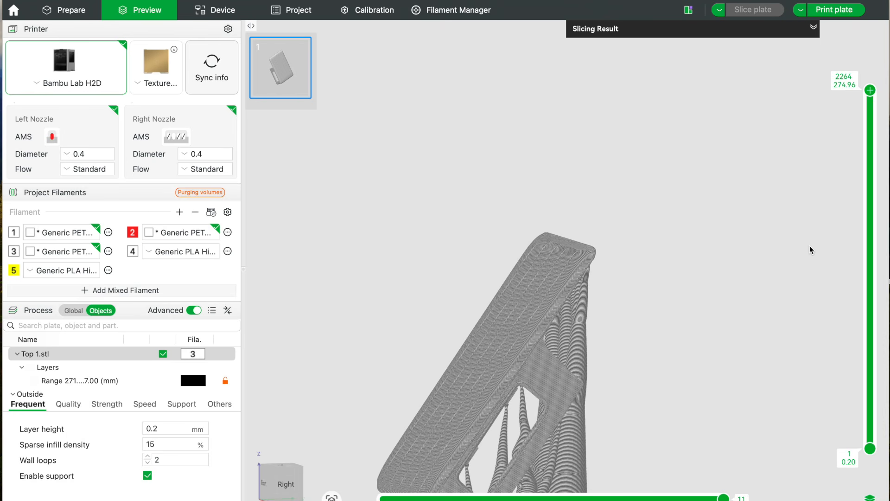
Expand the slicing result to review the print time, filament use and nozzle grouping alongside the model.
click(813, 27)
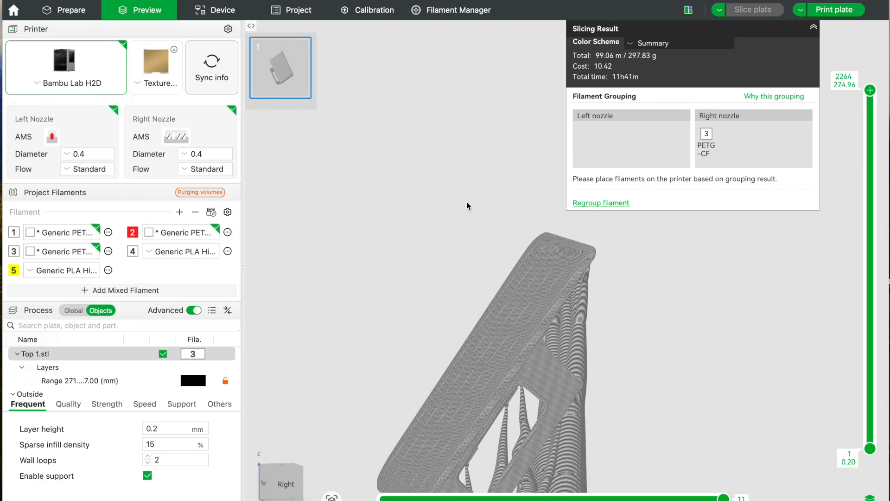
scroll(433, 194, down, 5)
scroll(478, 176, up, 6)
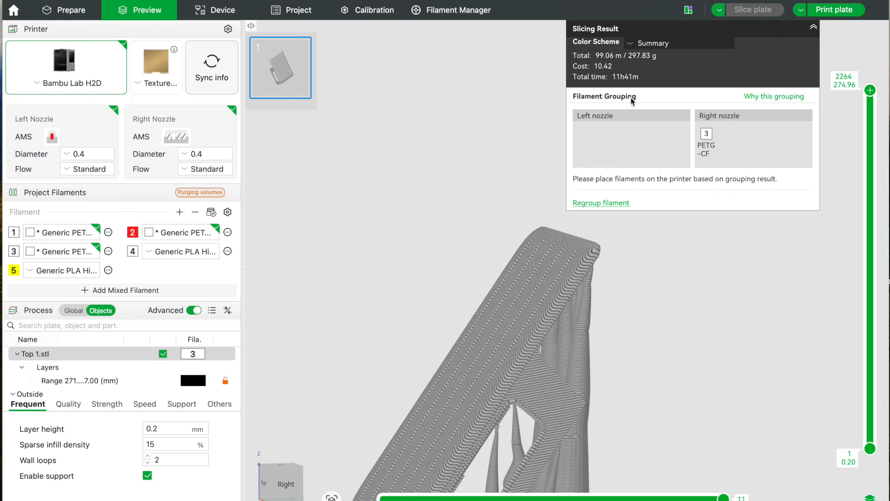
Send the Top 1 print job to the Bambu Lab H2D with PETG-CF from slot A2 and start the printer's camera feed.
click(835, 10)
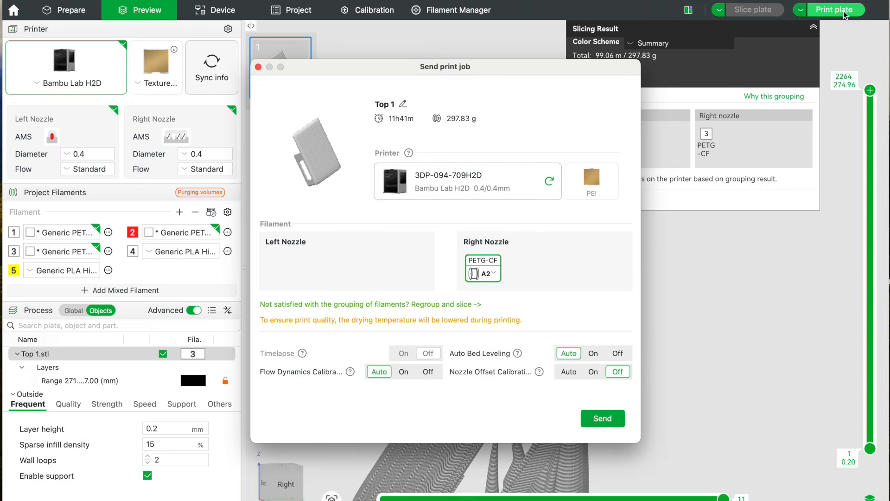
click(599, 420)
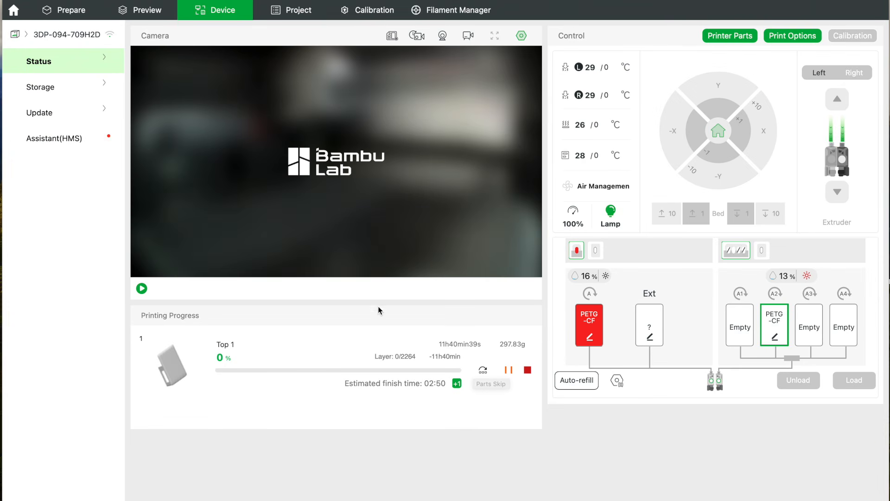
click(142, 288)
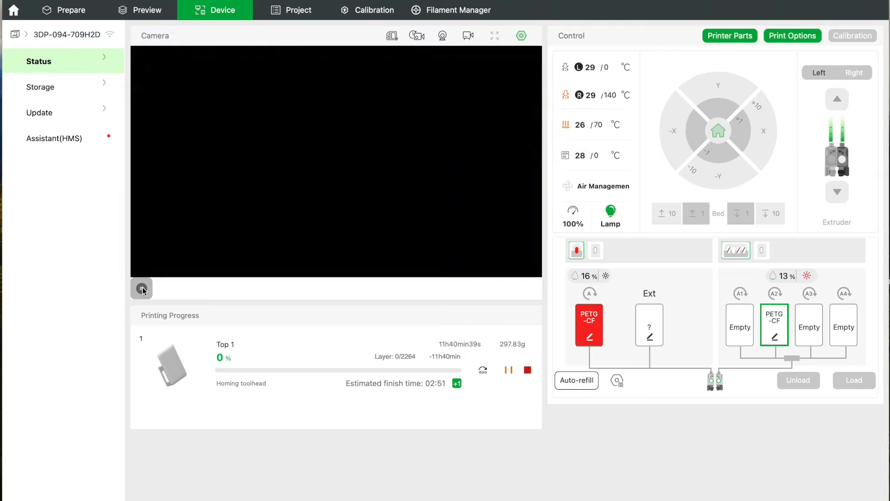